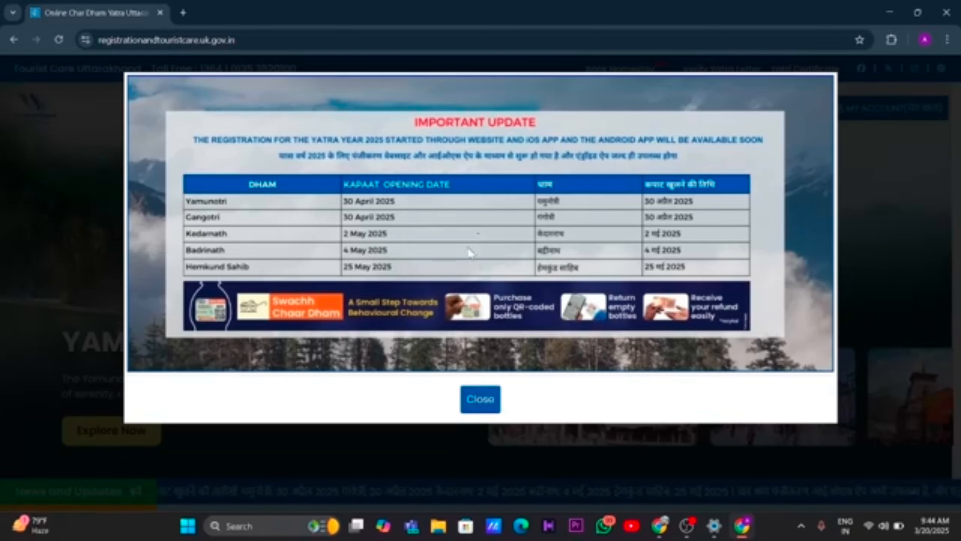
# Step: Dismiss the update notice and log out from the MY ACCOUNT dashboard, confirming the prompt
pyautogui.click(485, 400)
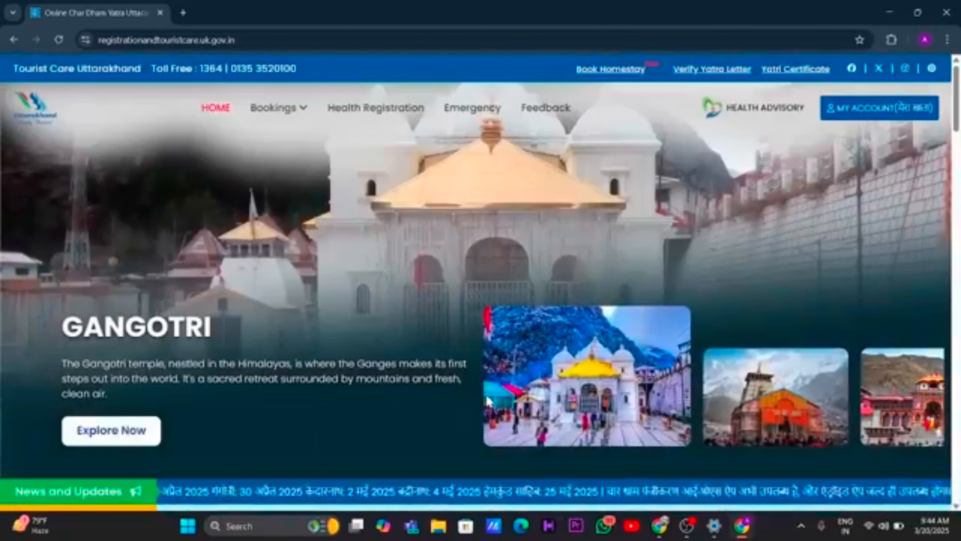
pyautogui.click(887, 108)
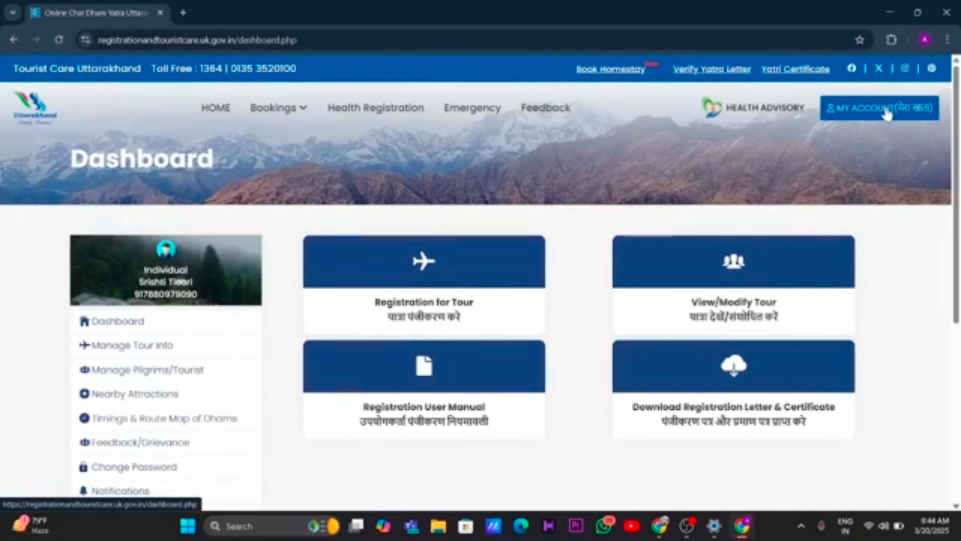
pyautogui.scroll(-4, 168, 450)
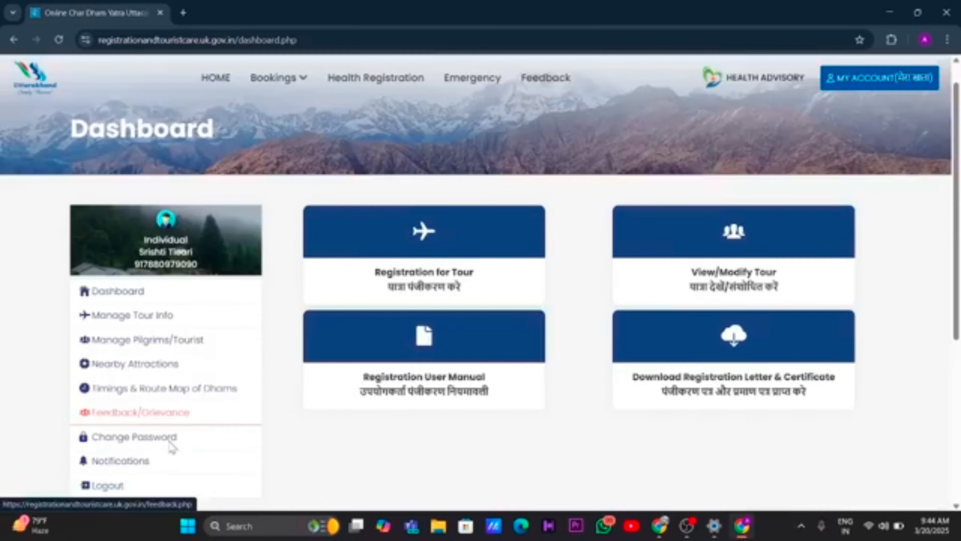
pyautogui.click(106, 357)
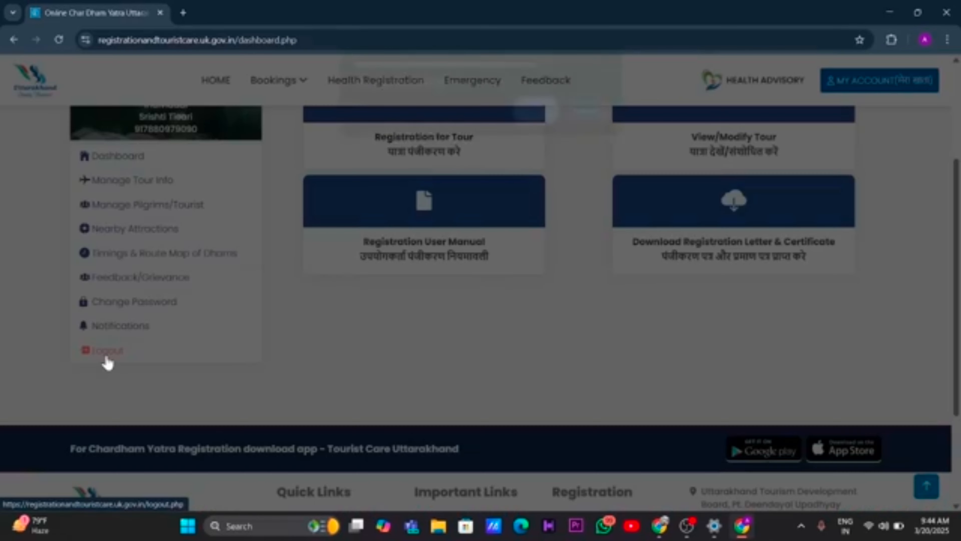
pyautogui.press('Return')
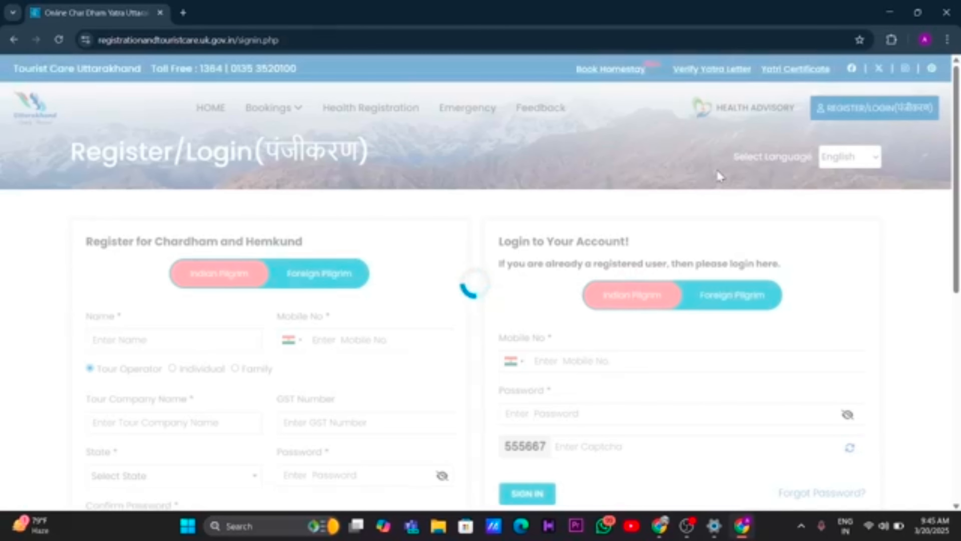
# Step: Log in as an Individual pilgrim with the mobile number, password and captcha
pyautogui.scroll(-2, 719, 176)
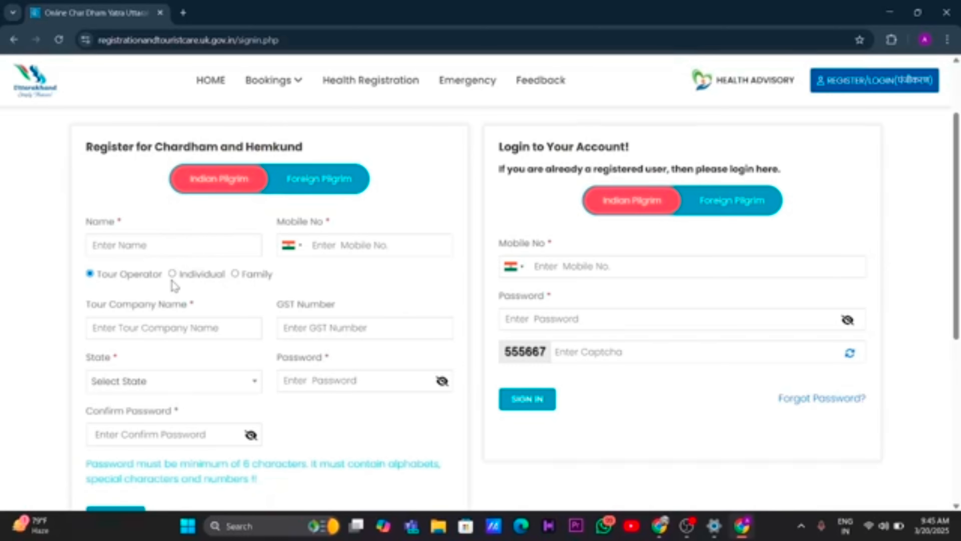
pyautogui.click(172, 273)
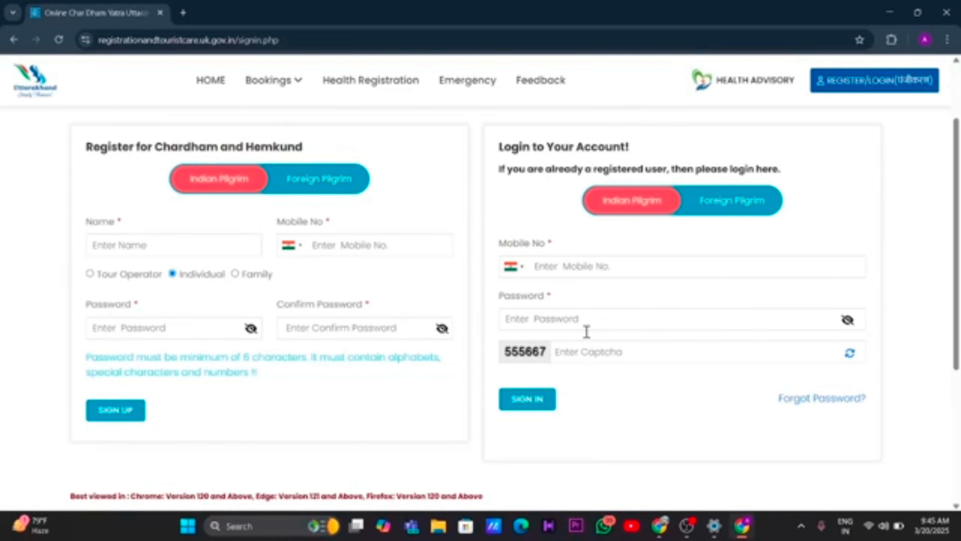
pyautogui.click(563, 267)
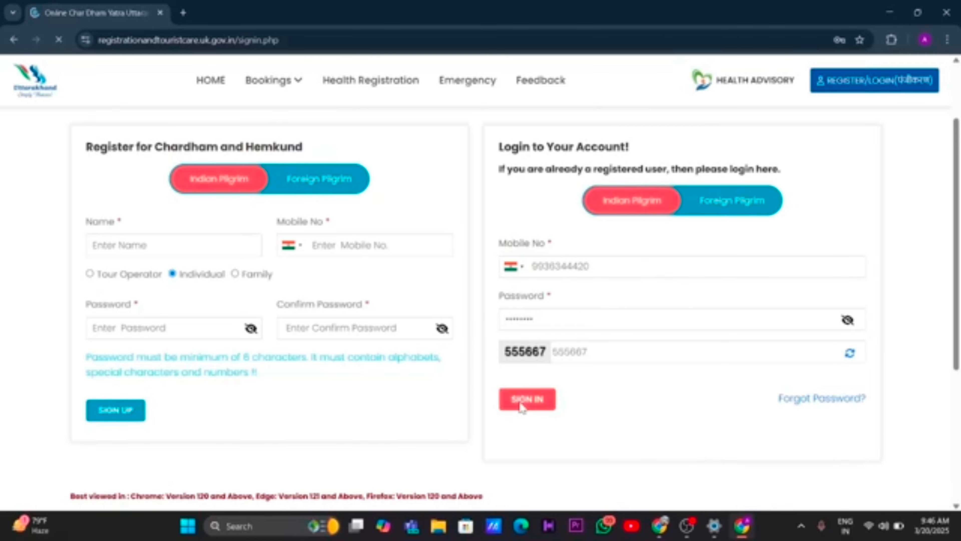
pyautogui.click(524, 400)
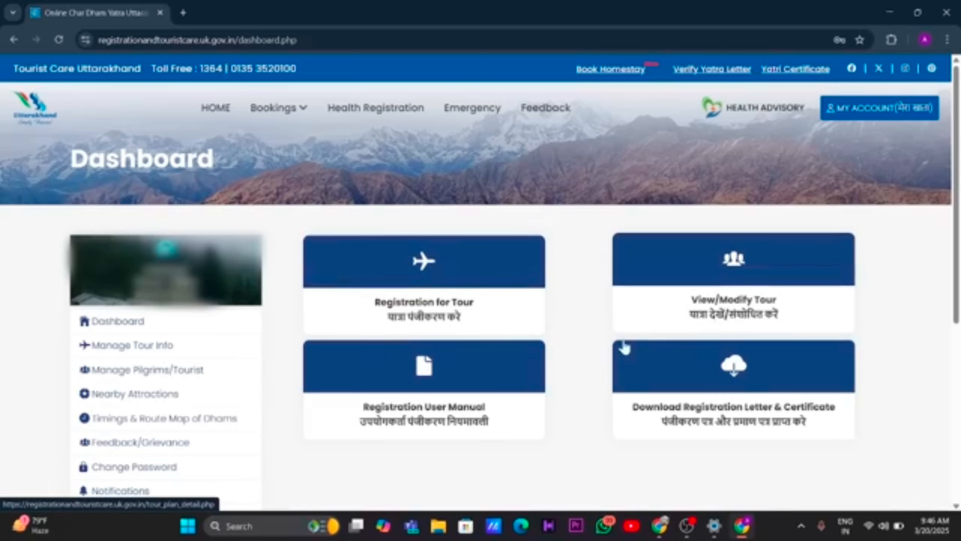
# Step: Start a new tour registration with travel dates 02-05-2025 to 15-05-2025
pyautogui.click(425, 264)
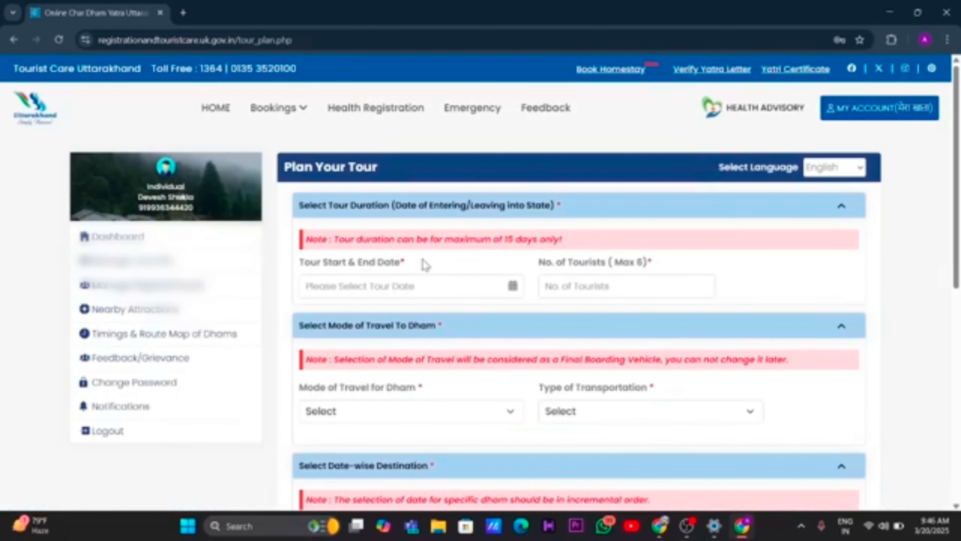
pyautogui.scroll(-1, 426, 265)
pyautogui.click(508, 252)
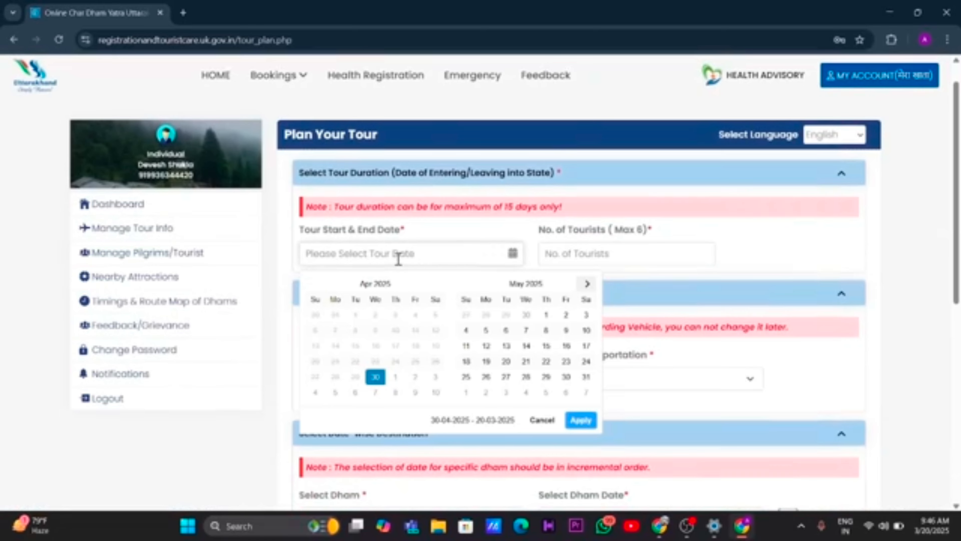
pyautogui.click(564, 317)
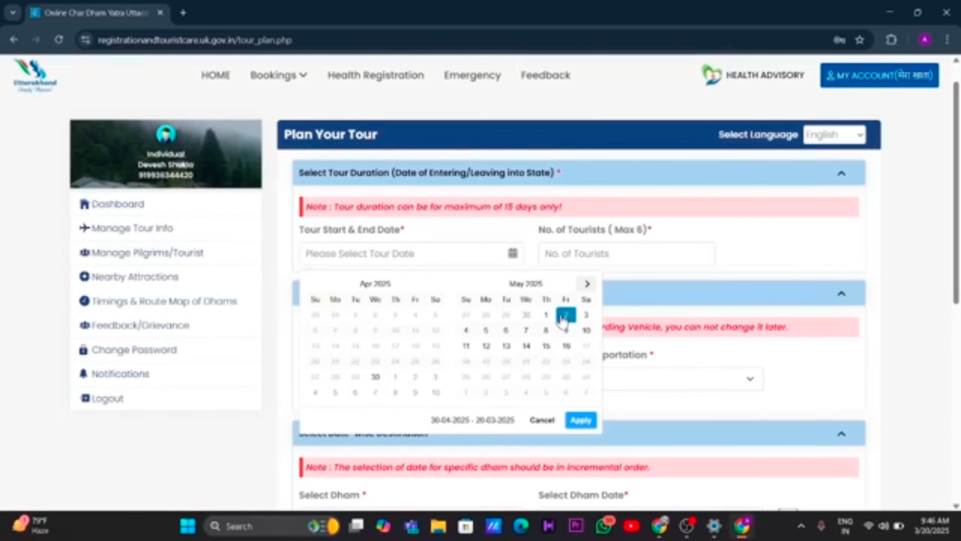
pyautogui.click(546, 351)
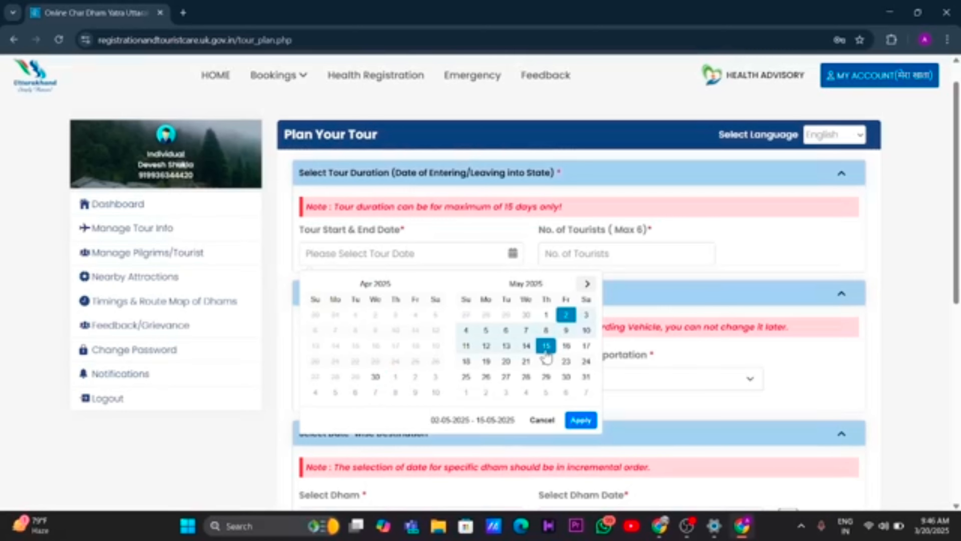
pyautogui.click(580, 421)
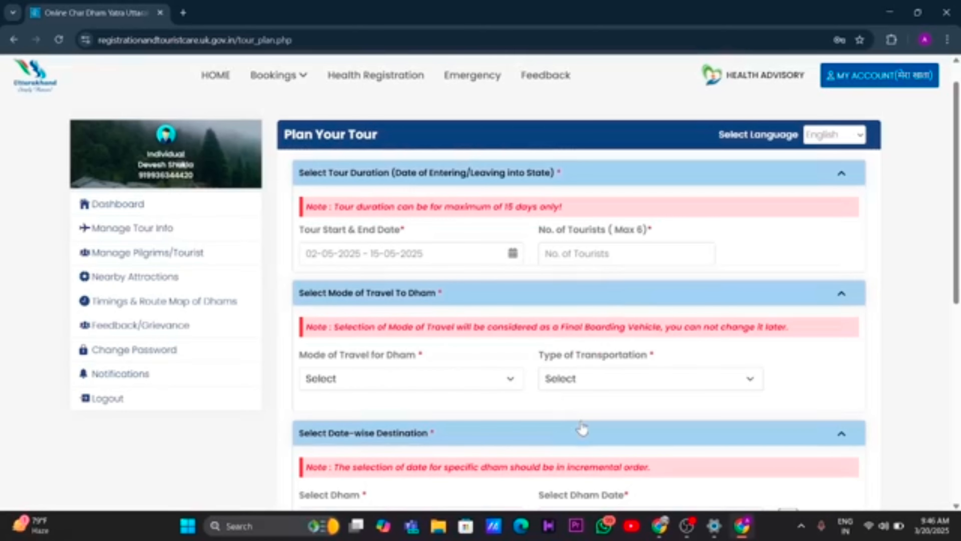
# Step: Set the number of tourists to 2
pyautogui.click(578, 252)
pyautogui.write('2')
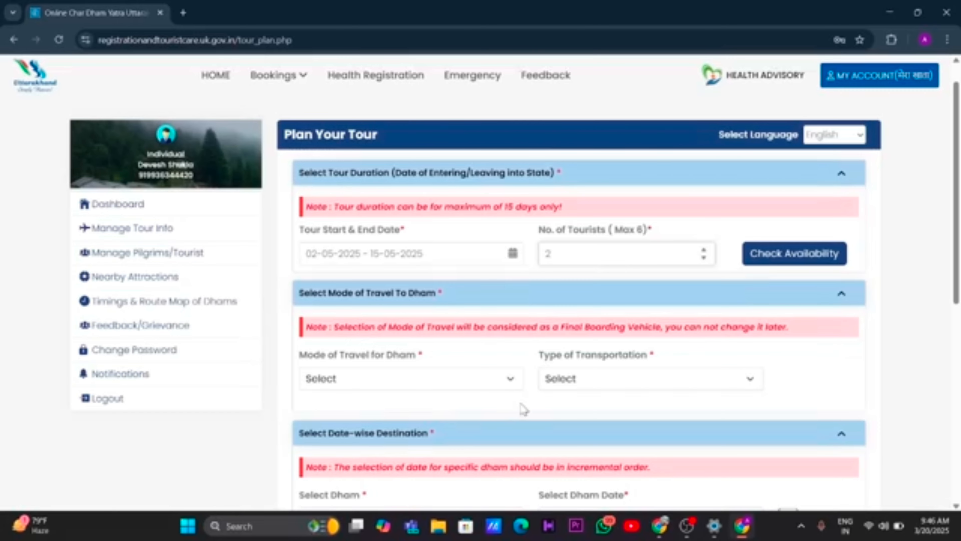
pyautogui.click(510, 384)
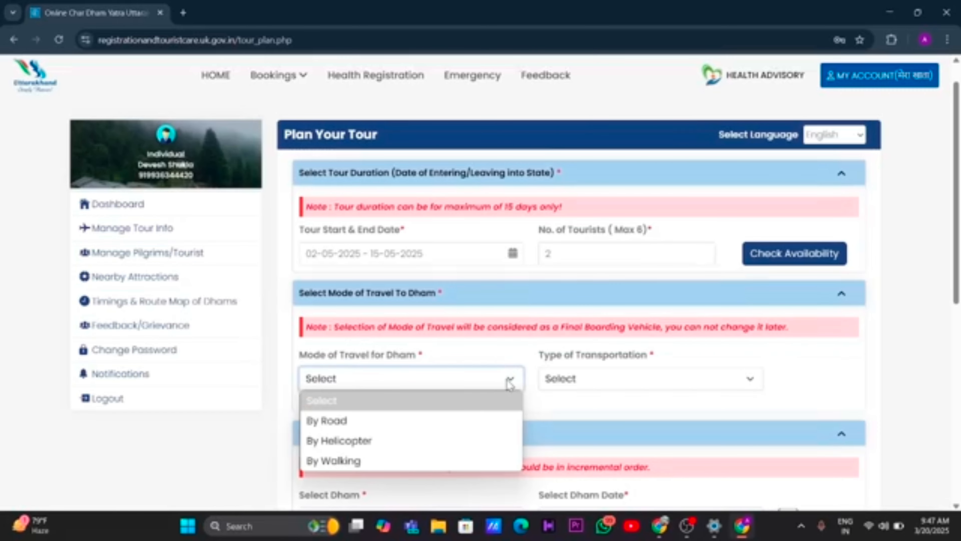
# Step: Add a By Road travel entry with Bus/Mini Bus as the transportation type
pyautogui.click(364, 424)
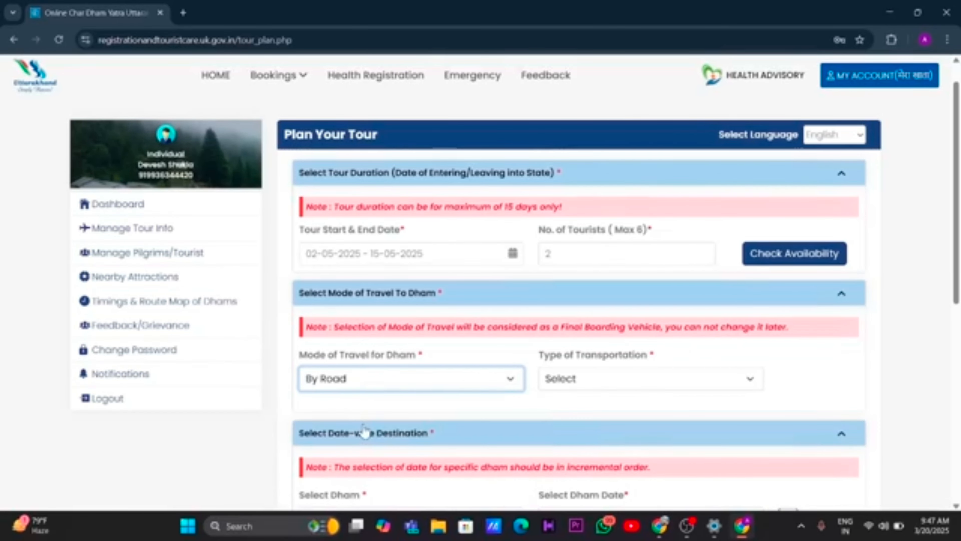
pyautogui.click(691, 380)
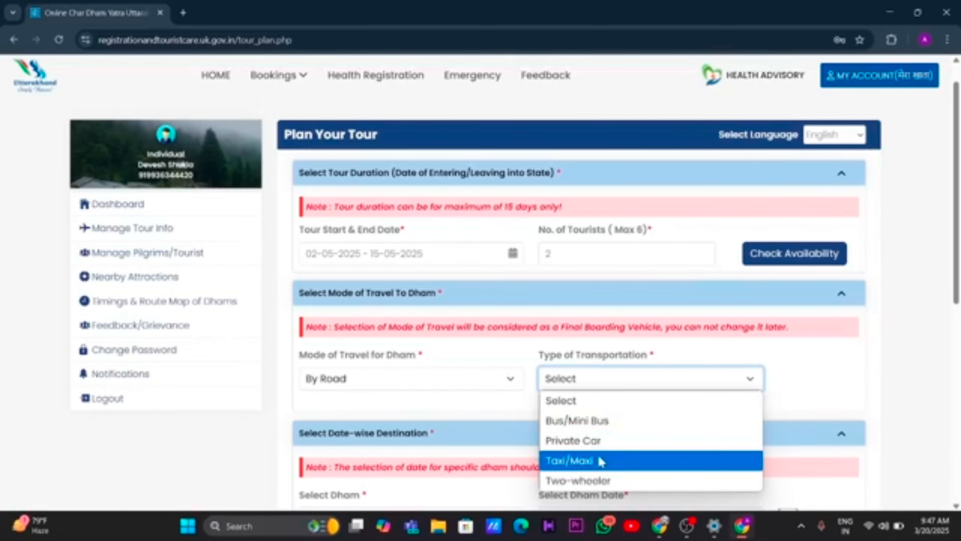
pyautogui.click(577, 421)
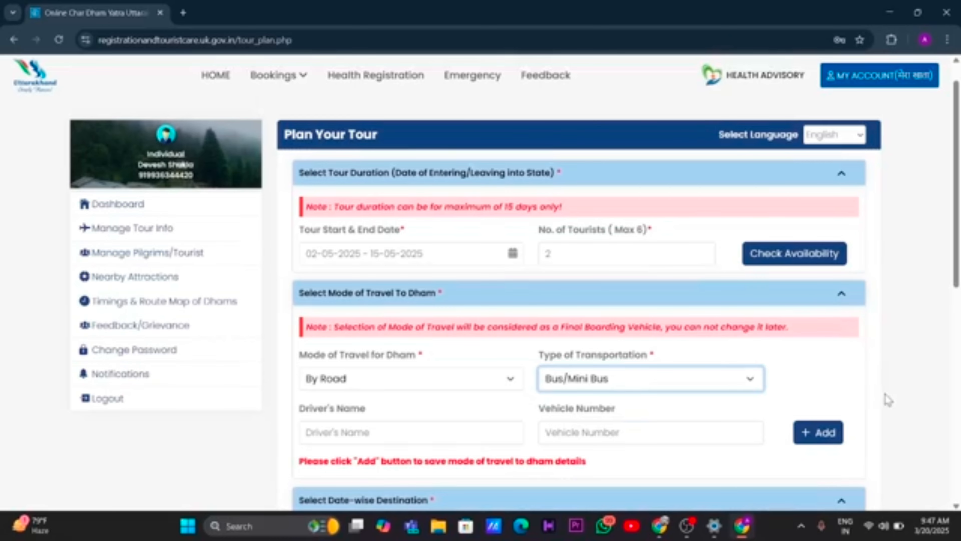
pyautogui.click(820, 435)
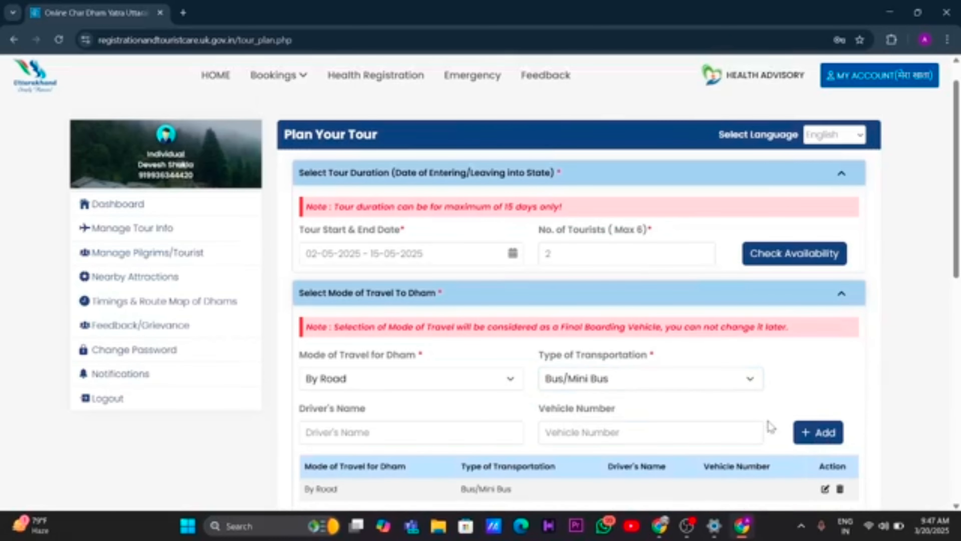
pyautogui.scroll(-2, 725, 421)
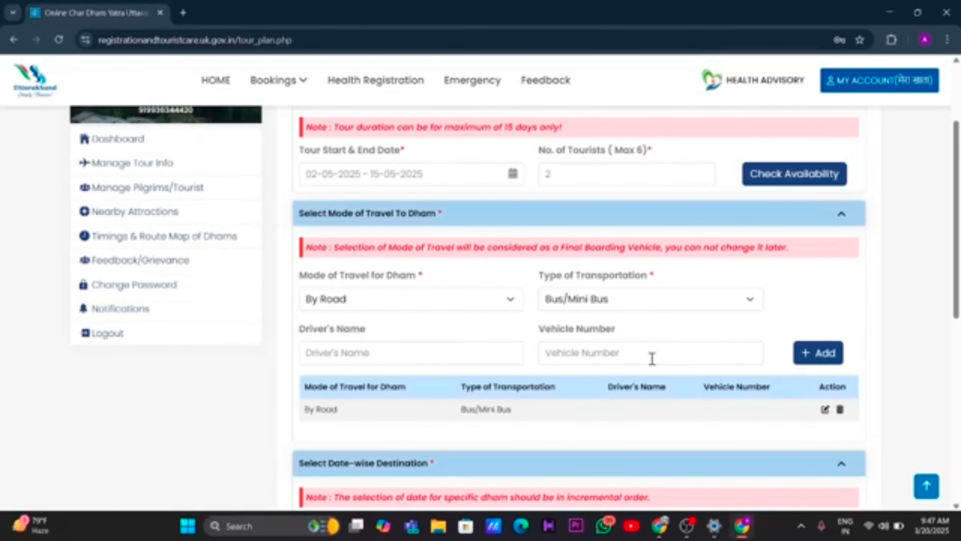
pyautogui.scroll(-1, 651, 358)
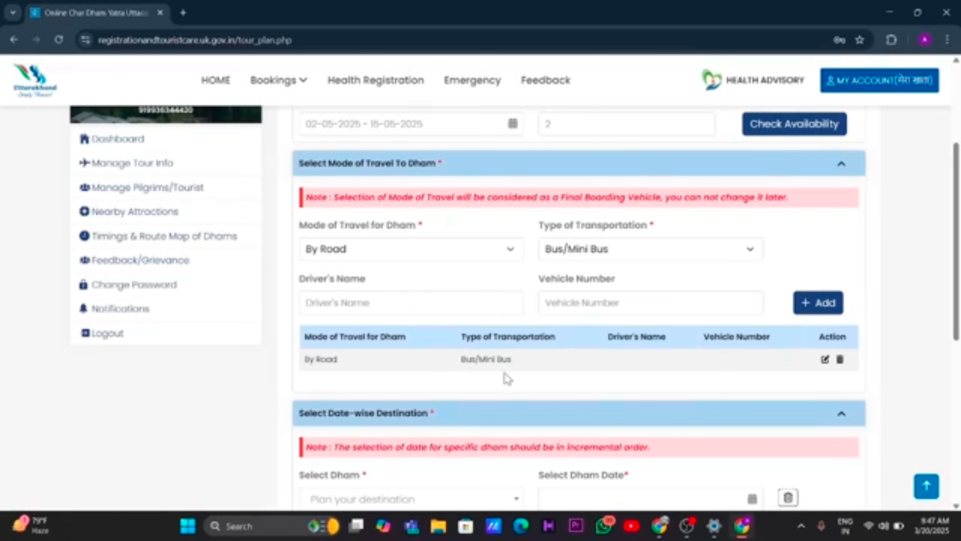
pyautogui.scroll(-3, 658, 337)
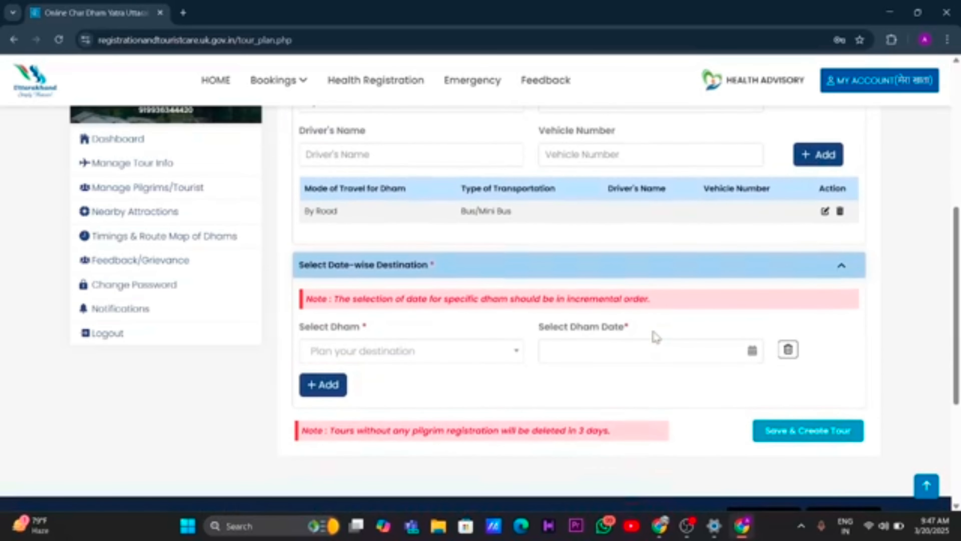
# Step: Add Yamunotri on 2 May 2025 and Gangotri on 4 May 2025 as destinations
pyautogui.click(507, 355)
pyautogui.scroll(-2, 507, 355)
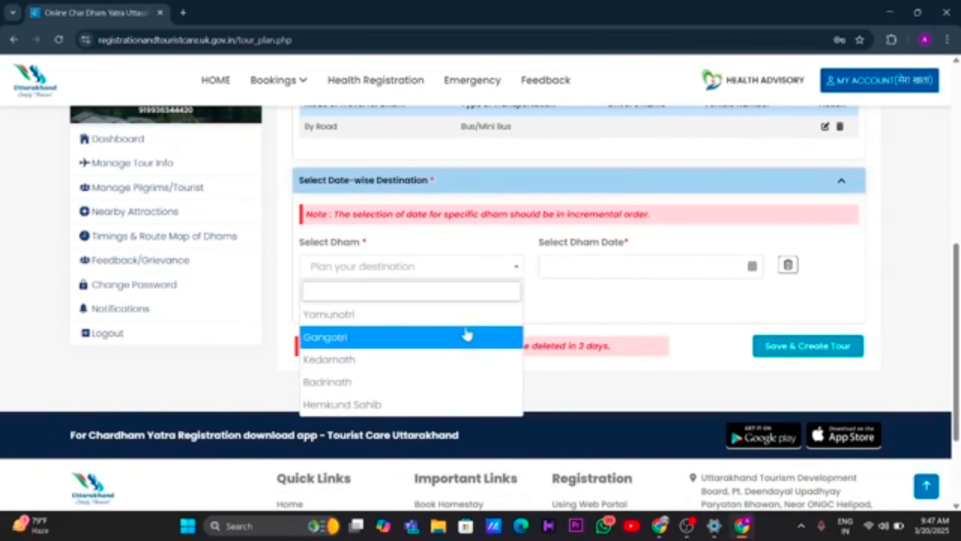
pyautogui.click(411, 316)
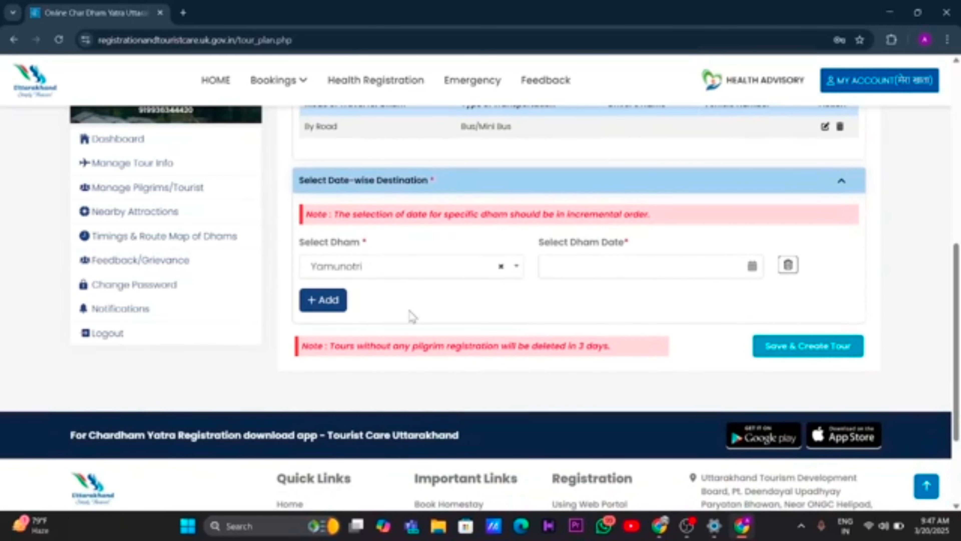
pyautogui.click(753, 269)
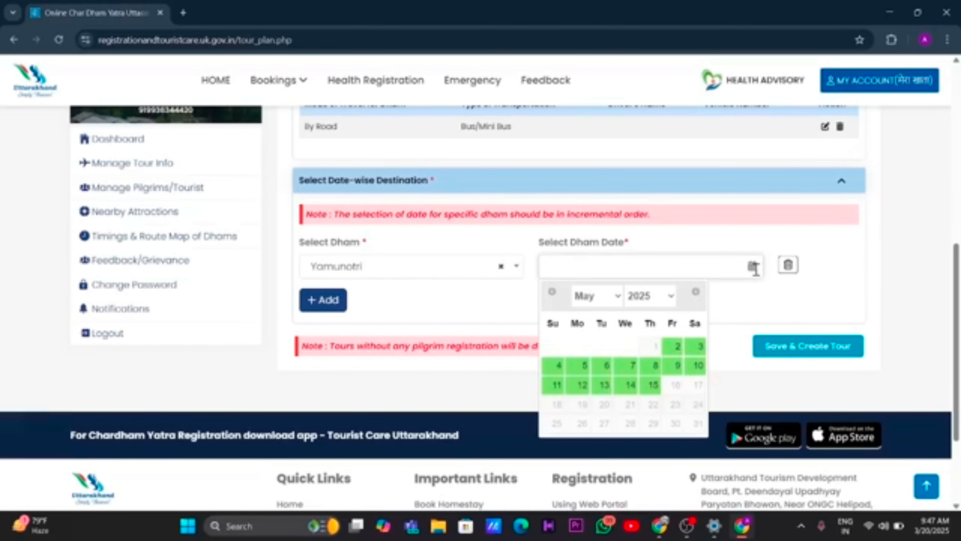
pyautogui.click(677, 349)
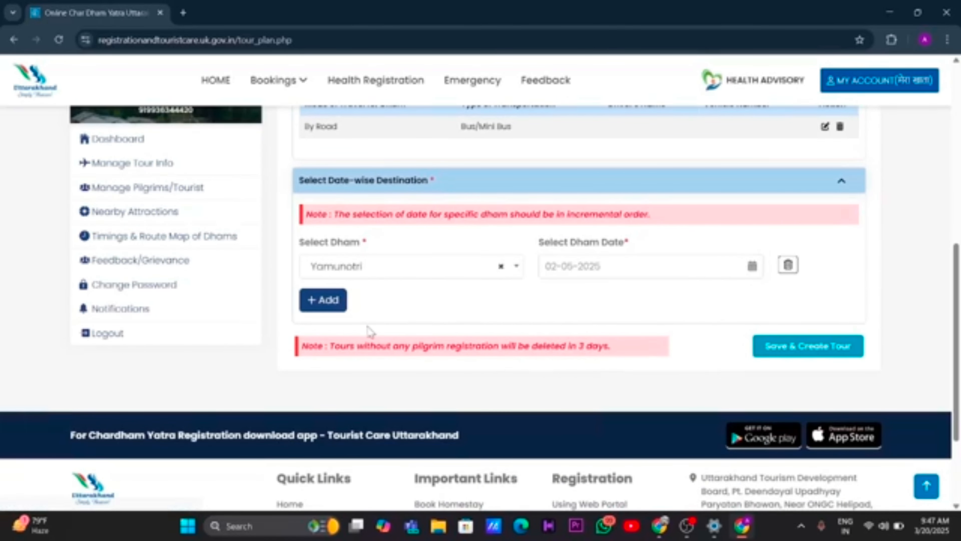
pyautogui.click(318, 308)
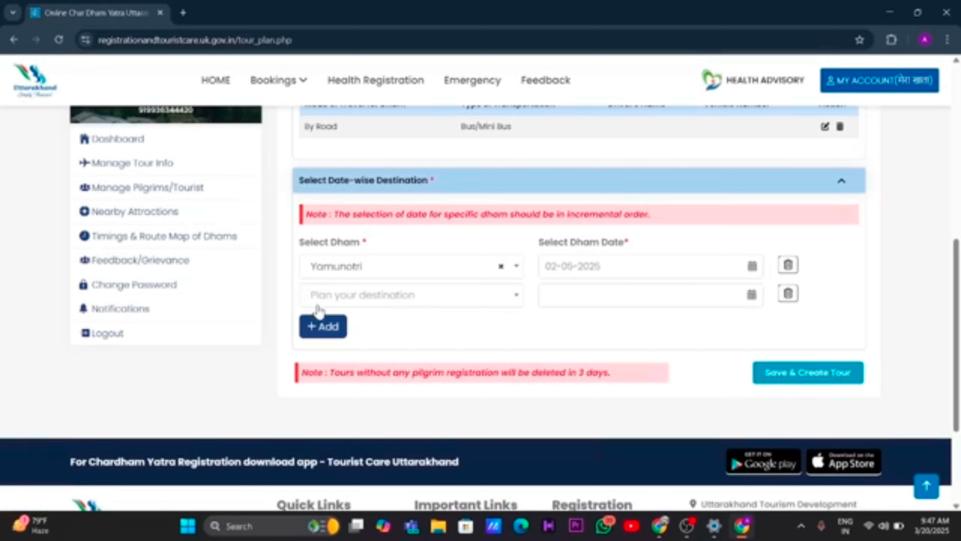
pyautogui.click(499, 297)
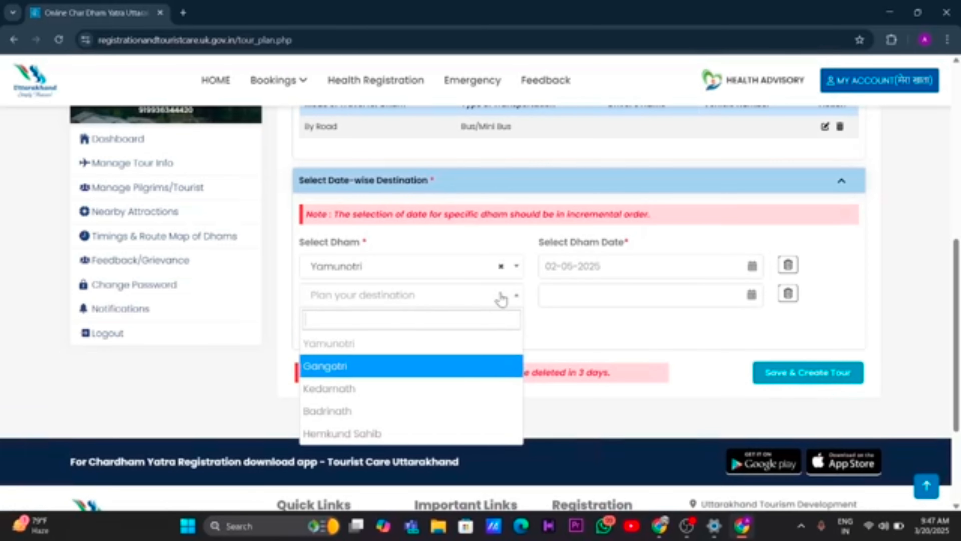
pyautogui.click(351, 375)
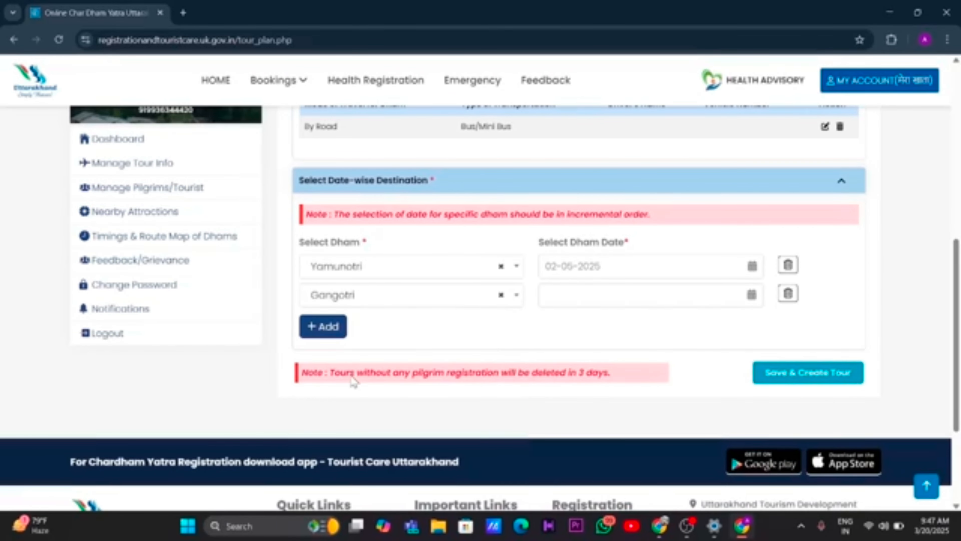
pyautogui.click(749, 295)
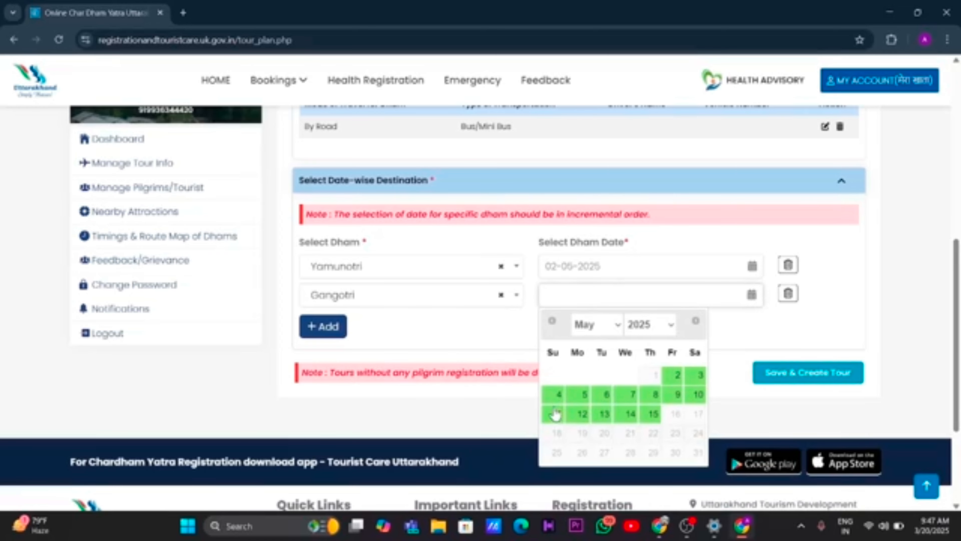
# Step: Add Kedarnath on 7 May and Badrinath on 10 May 2025, then save the tour
pyautogui.click(335, 333)
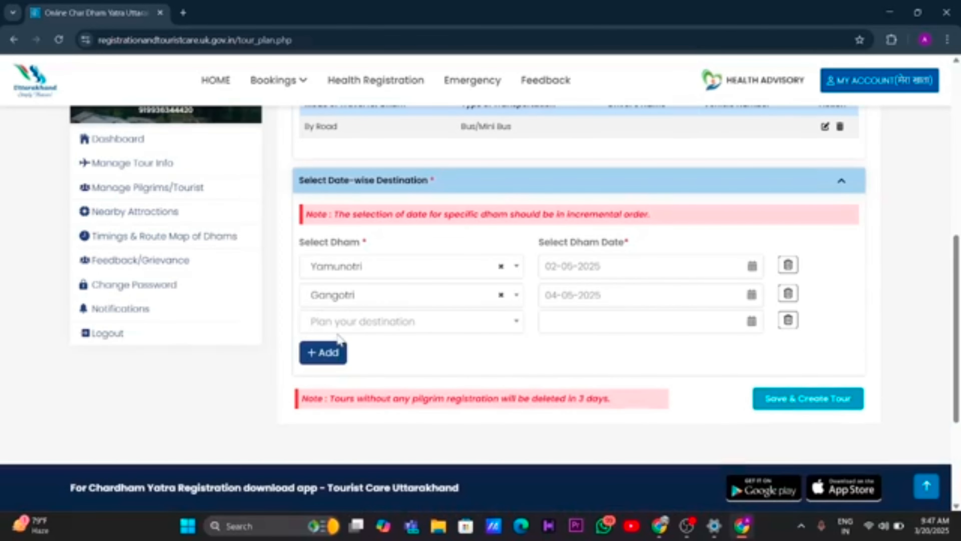
pyautogui.click(505, 322)
pyautogui.click(365, 423)
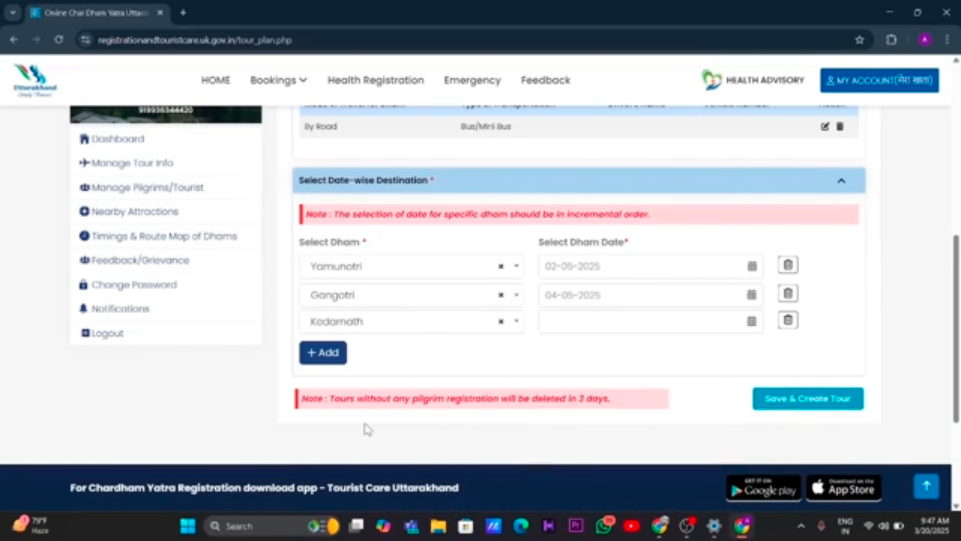
pyautogui.click(751, 321)
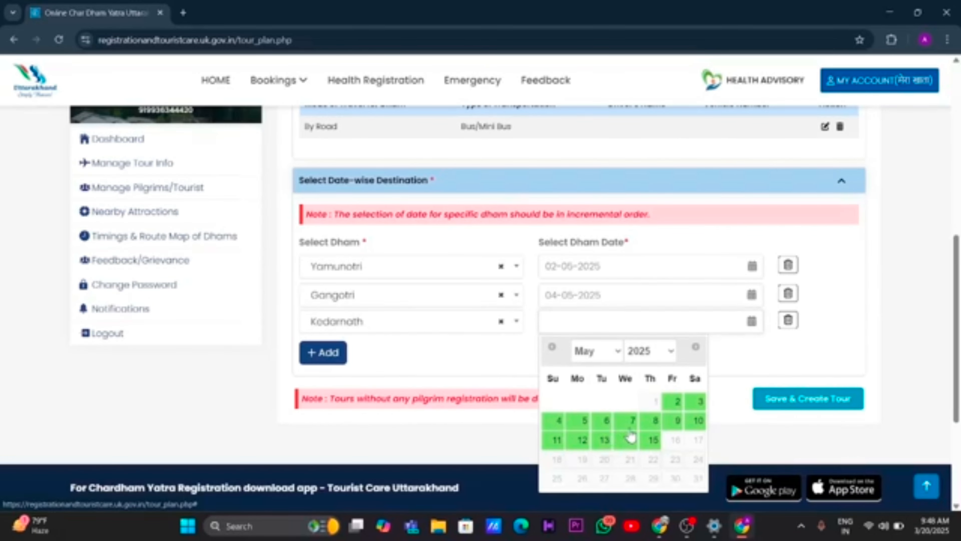
pyautogui.click(632, 420)
pyautogui.click(323, 360)
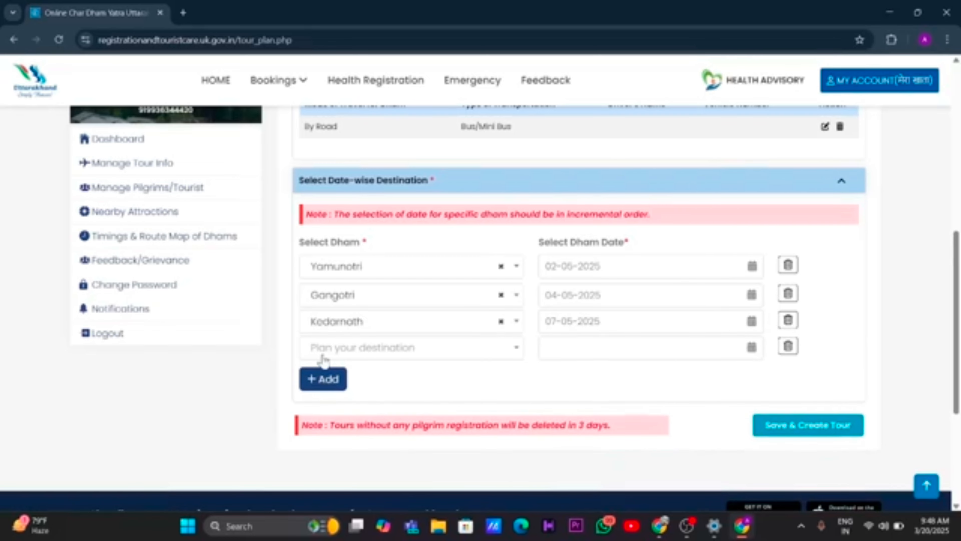
pyautogui.click(503, 357)
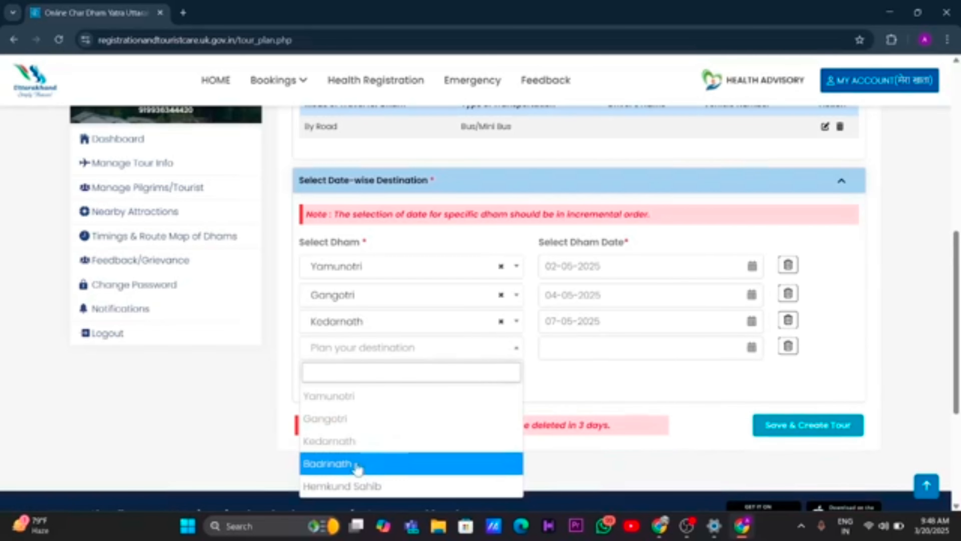
pyautogui.click(338, 474)
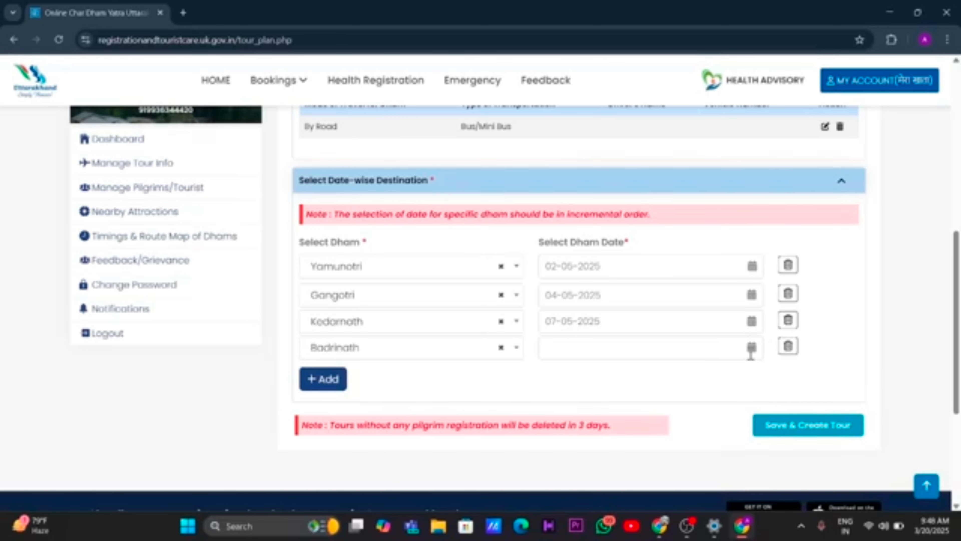
pyautogui.click(751, 349)
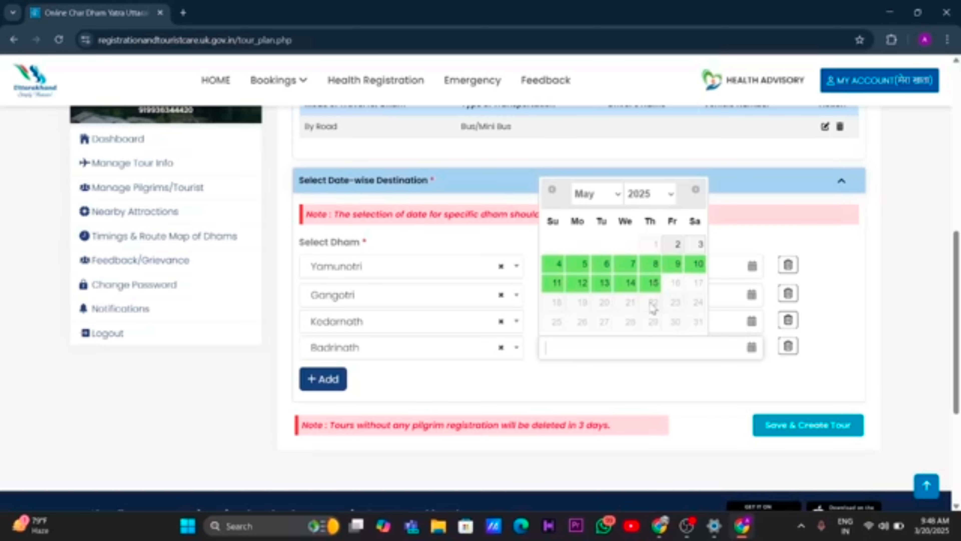
pyautogui.click(697, 264)
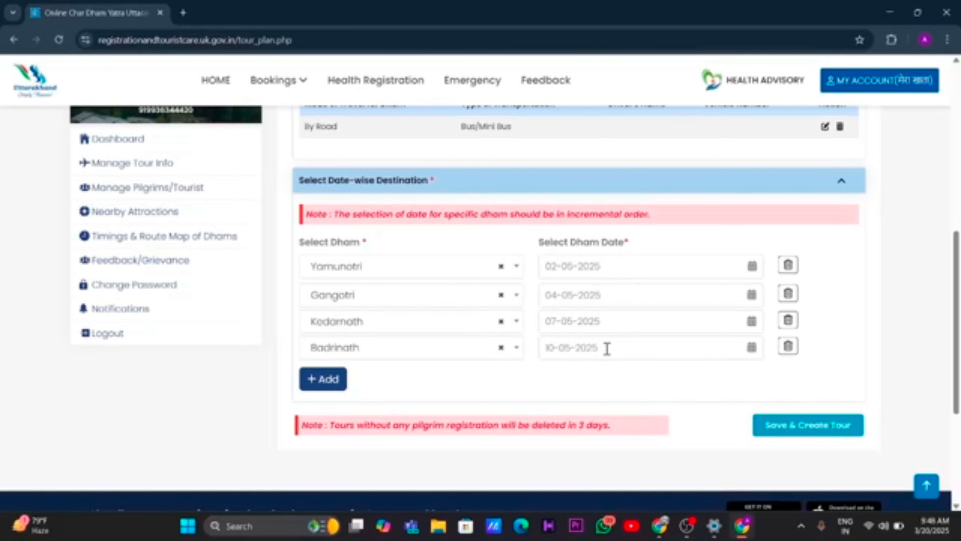
pyautogui.scroll(-1, 607, 348)
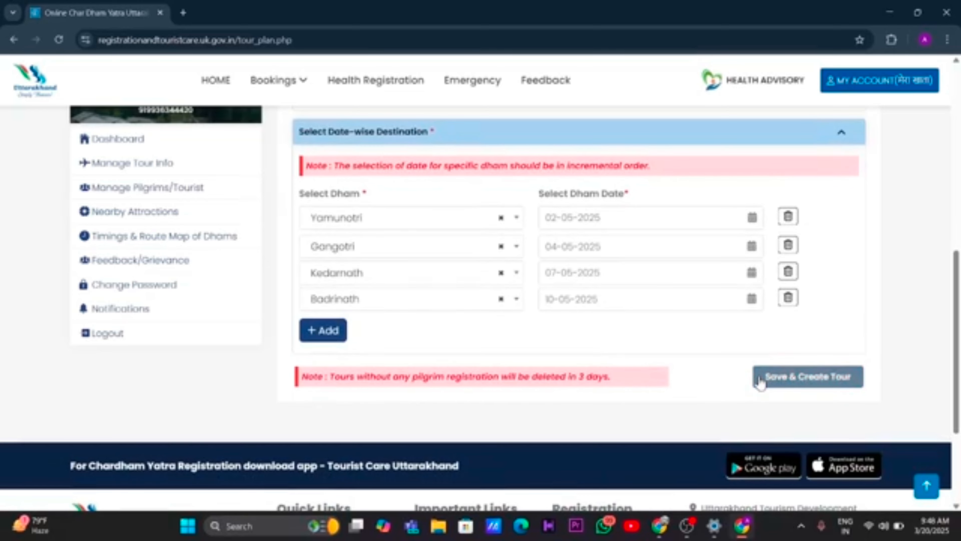
pyautogui.click(773, 383)
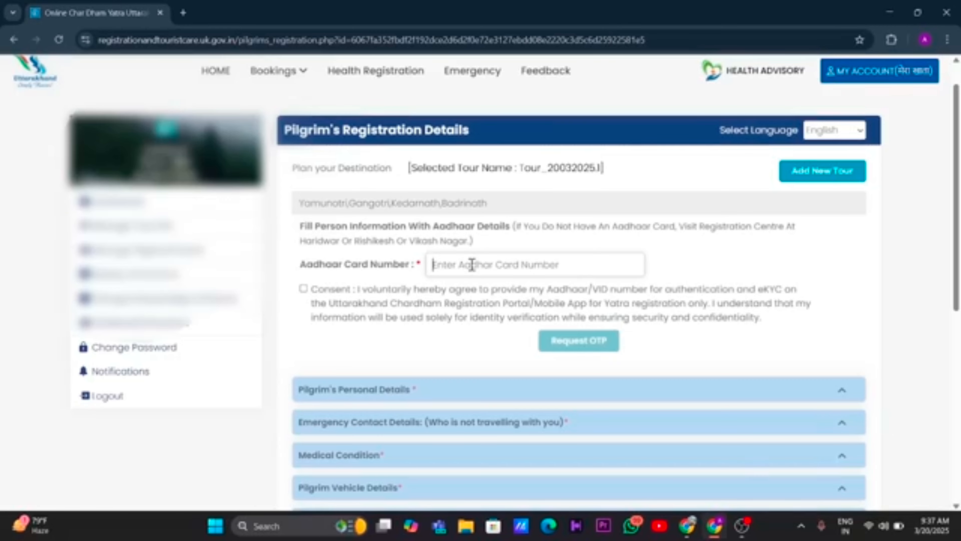
# Step: Enter the pilgrim's Aadhaar number, give consent and request an OTP
pyautogui.hotkey('ctrl', 'v')
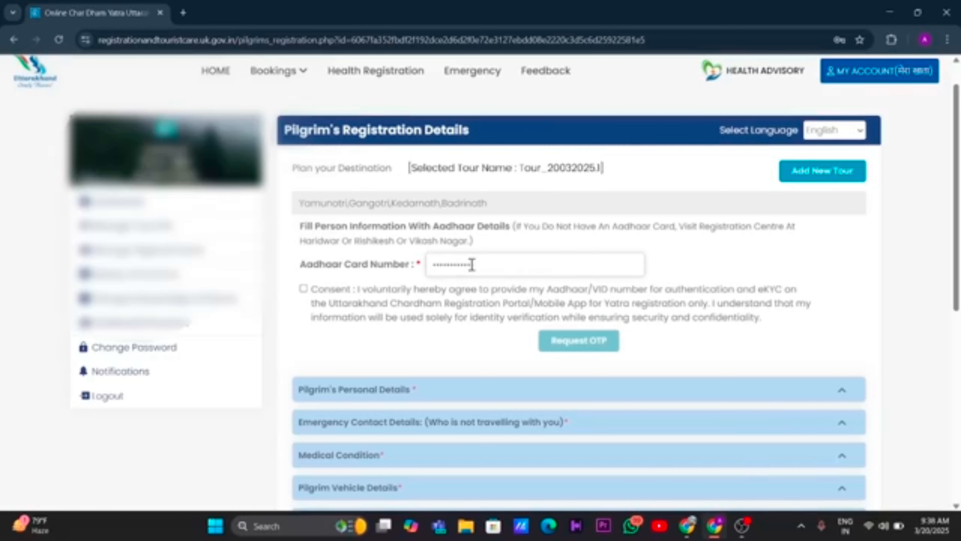
pyautogui.click(303, 289)
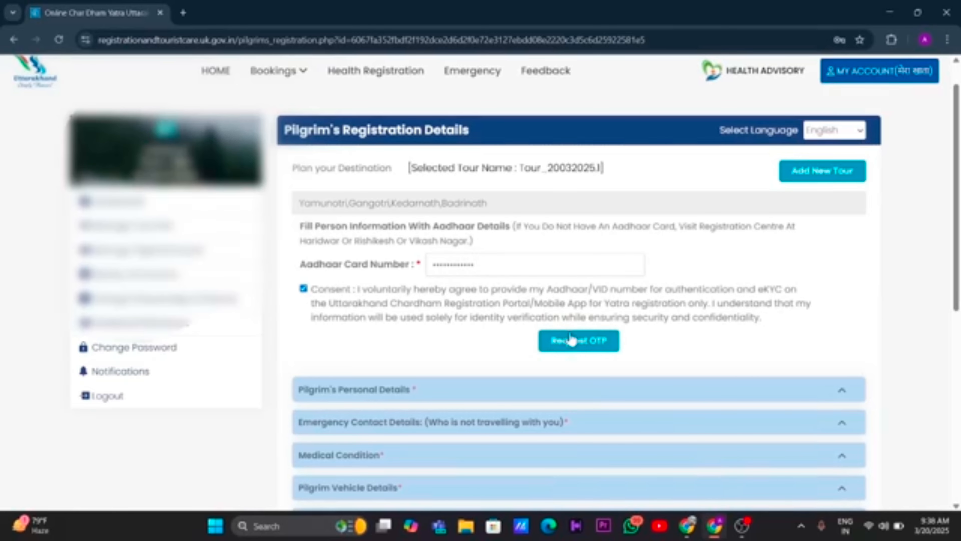
pyautogui.click(592, 353)
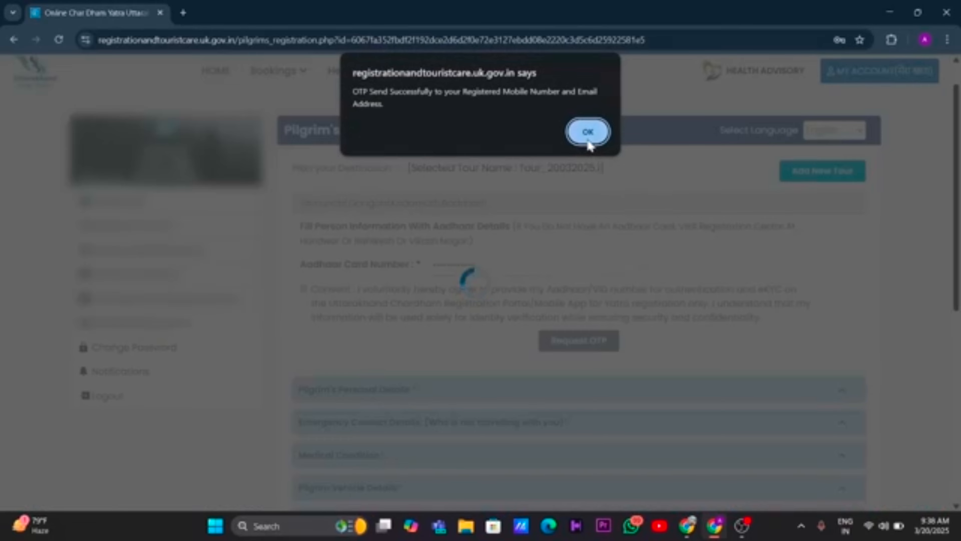
pyautogui.click(588, 133)
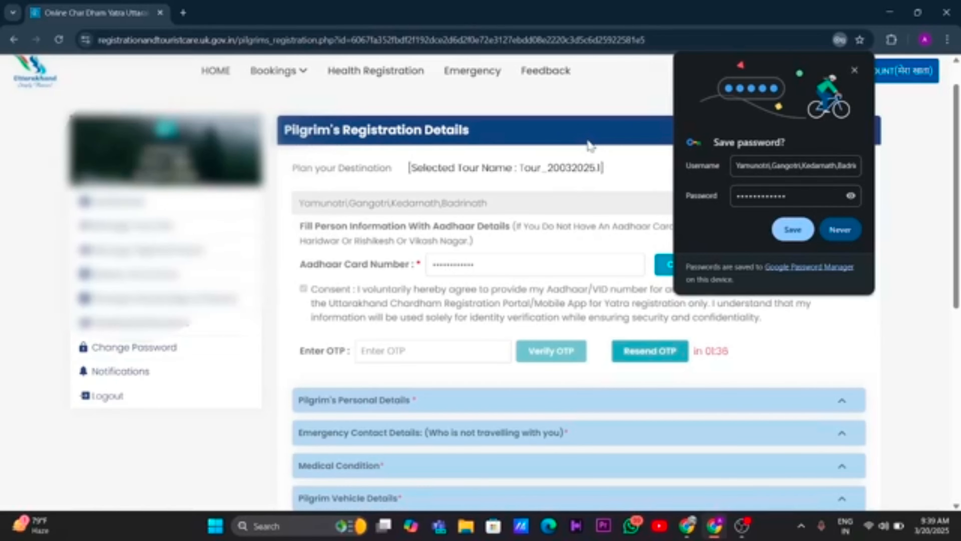
# Step: Enter the received OTP and verify it
pyautogui.click(380, 351)
pyautogui.hotkey('ctrl', 'v')
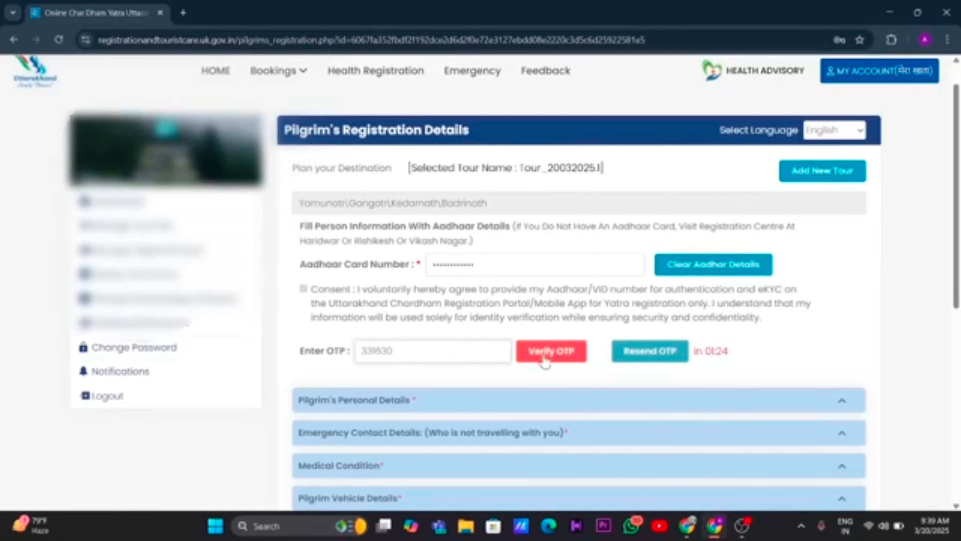
pyautogui.click(545, 351)
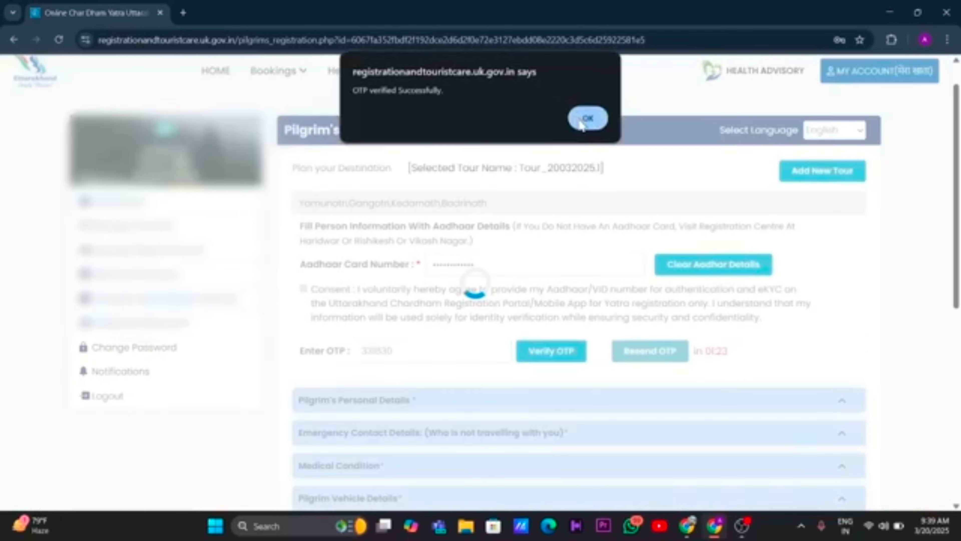
pyautogui.click(581, 121)
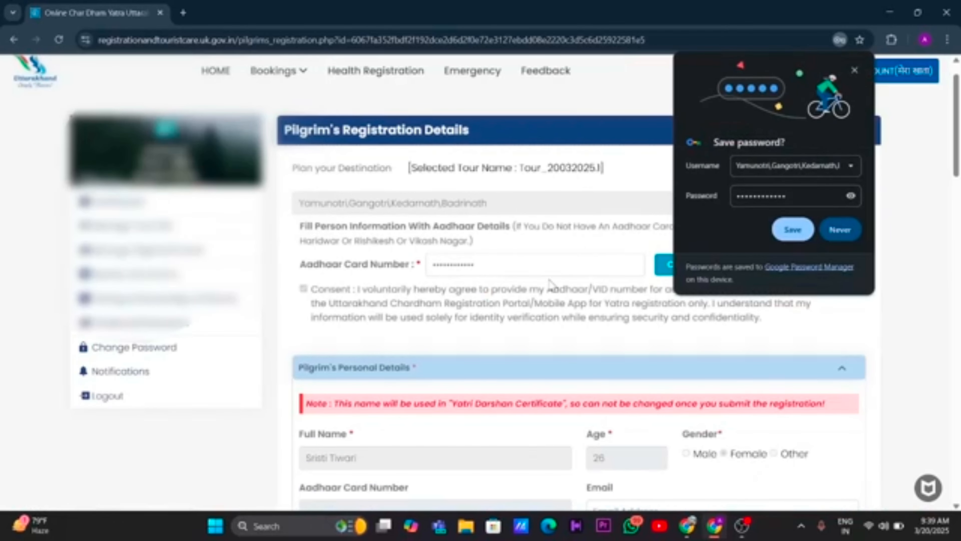
# Step: Enter the tourist's mobile number in the pilgrim form
pyautogui.scroll(-2, 549, 287)
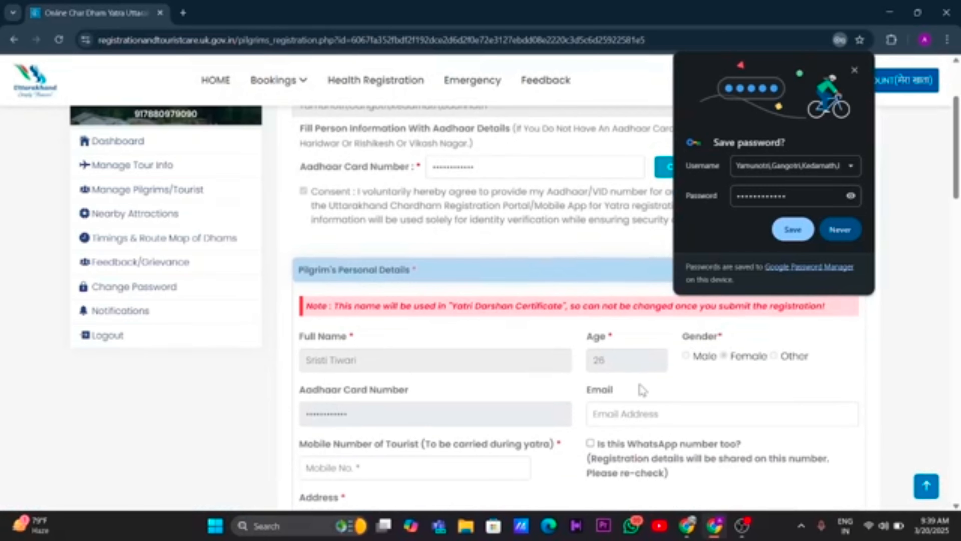
pyautogui.scroll(-2, 645, 387)
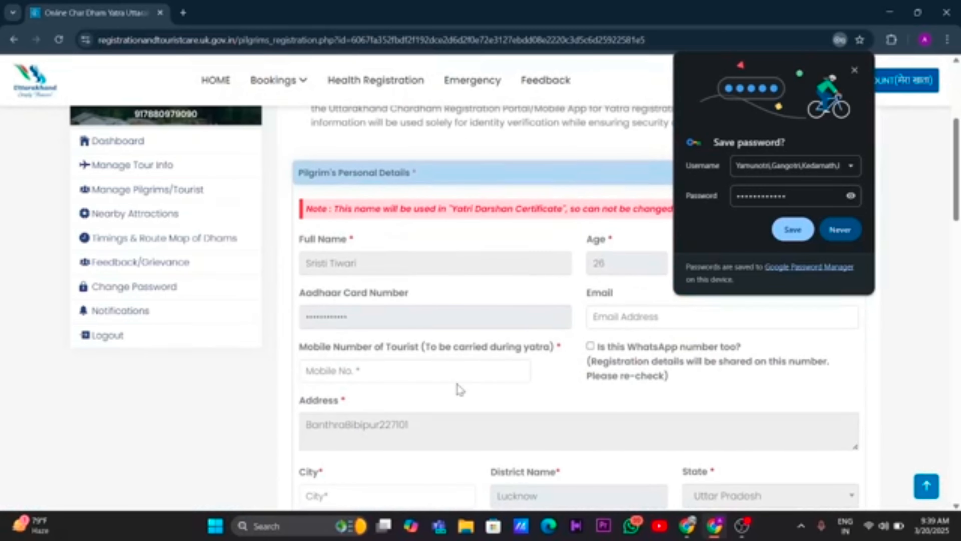
pyautogui.click(394, 370)
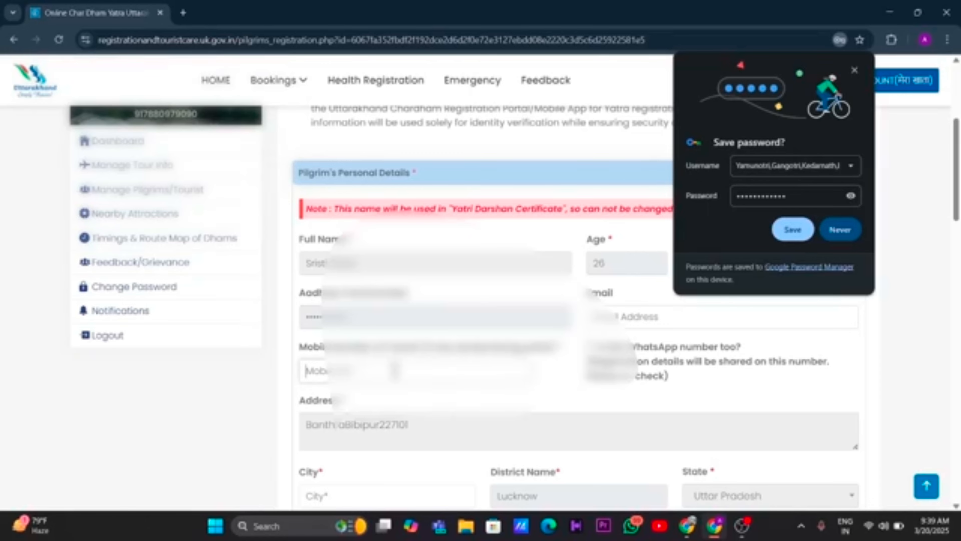
pyautogui.write('9580')
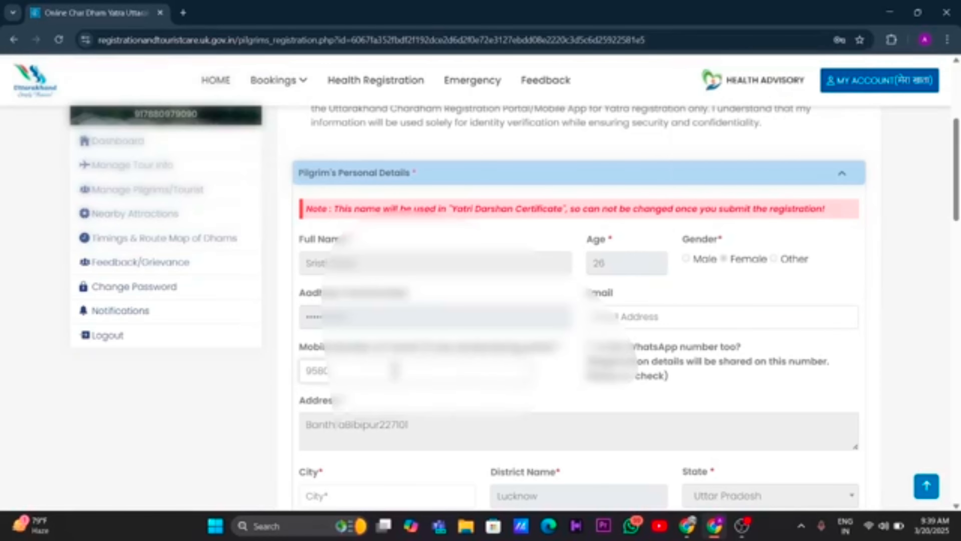
# Step: Enter the emergency contact person's name and phone number
pyautogui.scroll(-1, 286, 386)
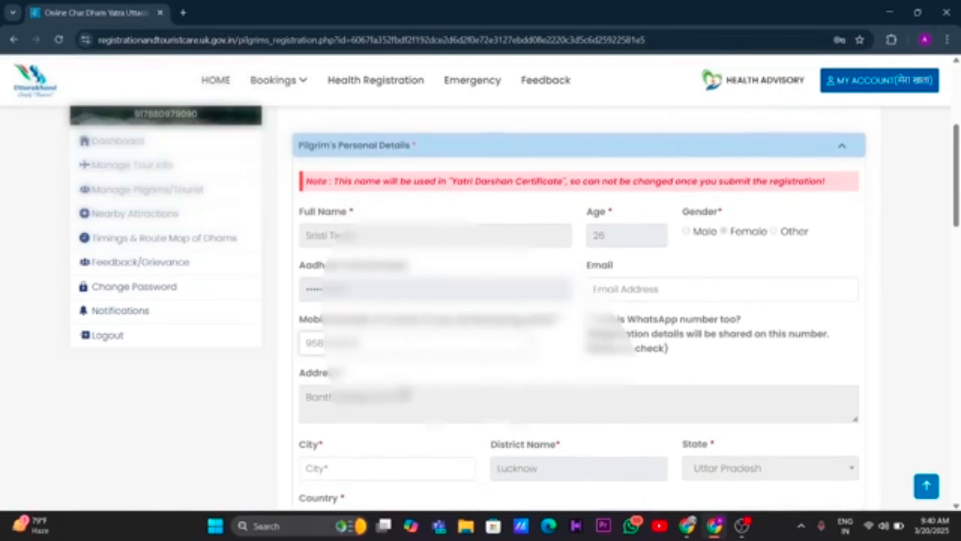
pyautogui.scroll(-1, 578, 303)
pyautogui.scroll(-1, 404, 383)
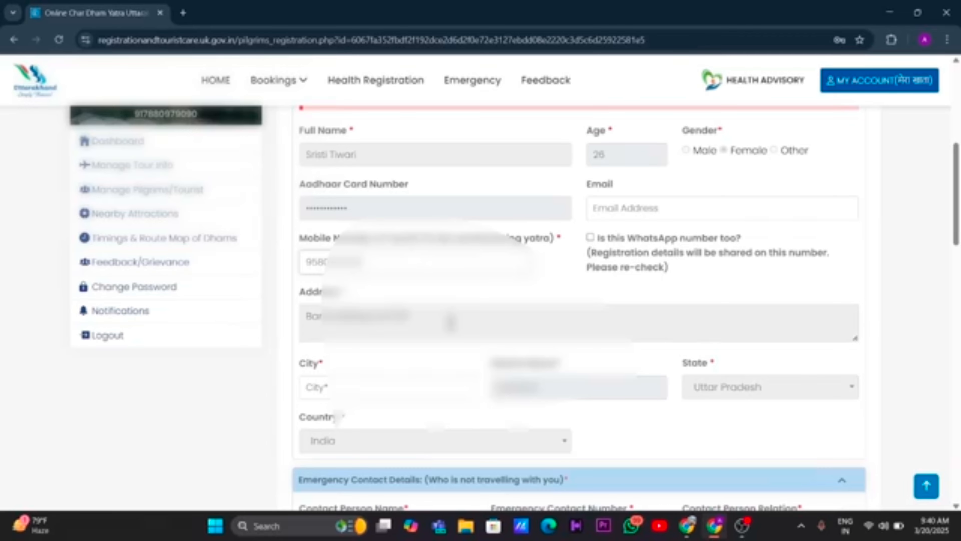
pyautogui.scroll(-4, 450, 321)
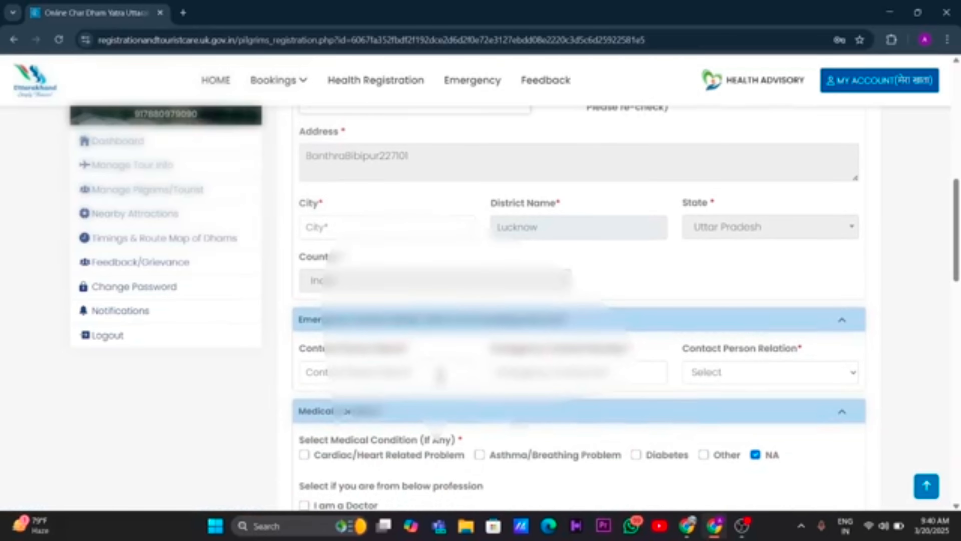
pyautogui.click(439, 373)
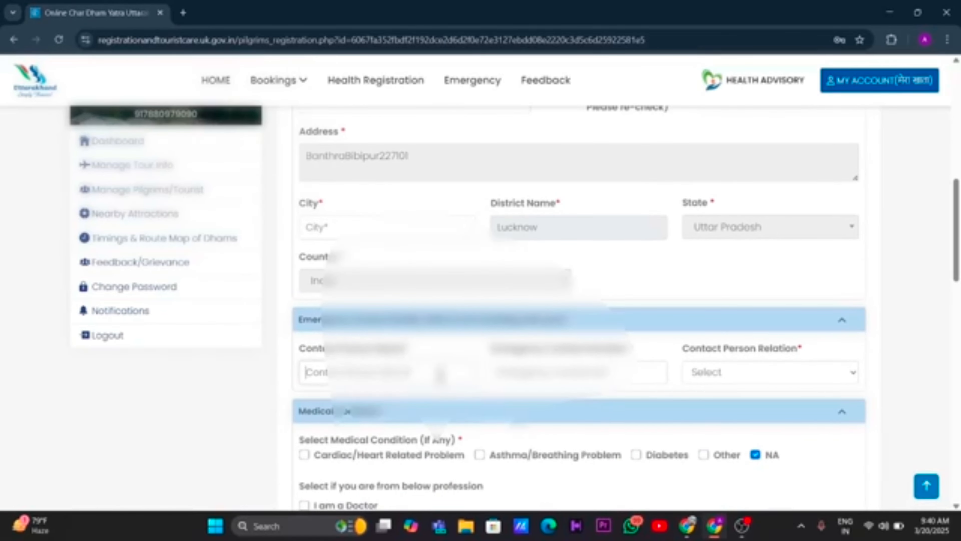
pyautogui.write('dev')
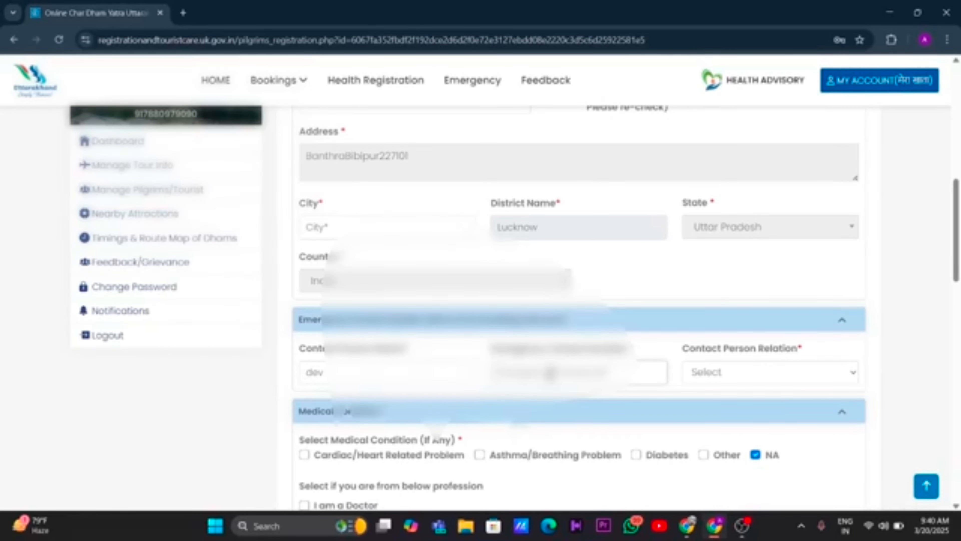
pyautogui.write('98809')
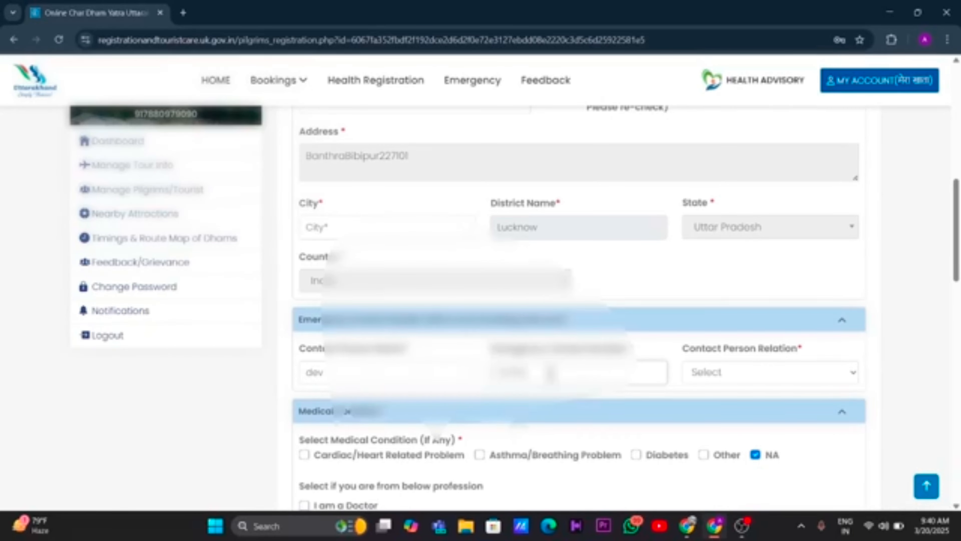
pyautogui.write('7909')
pyautogui.click(804, 378)
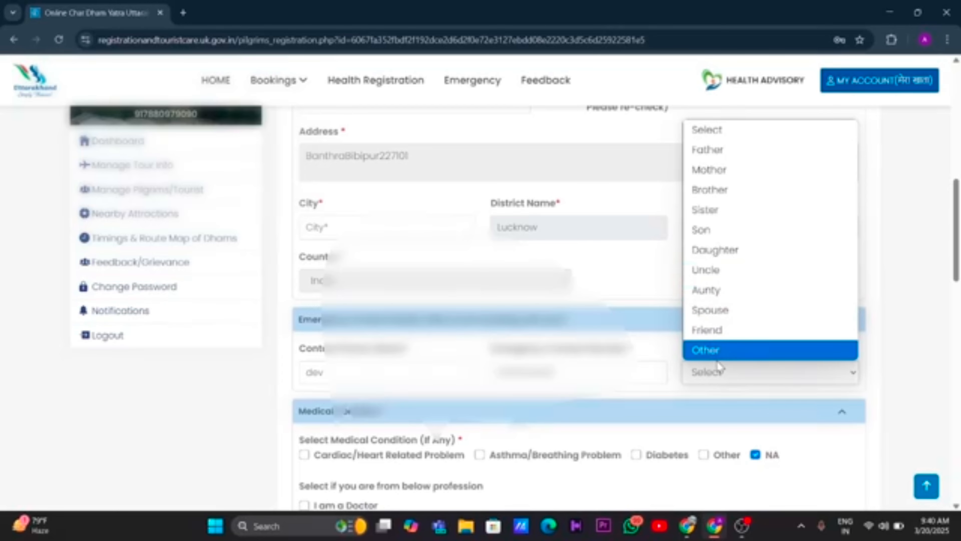
# Step: Set the emergency contact's relation to Other and try to finish the registration
pyautogui.click(718, 350)
pyautogui.scroll(-3, 718, 360)
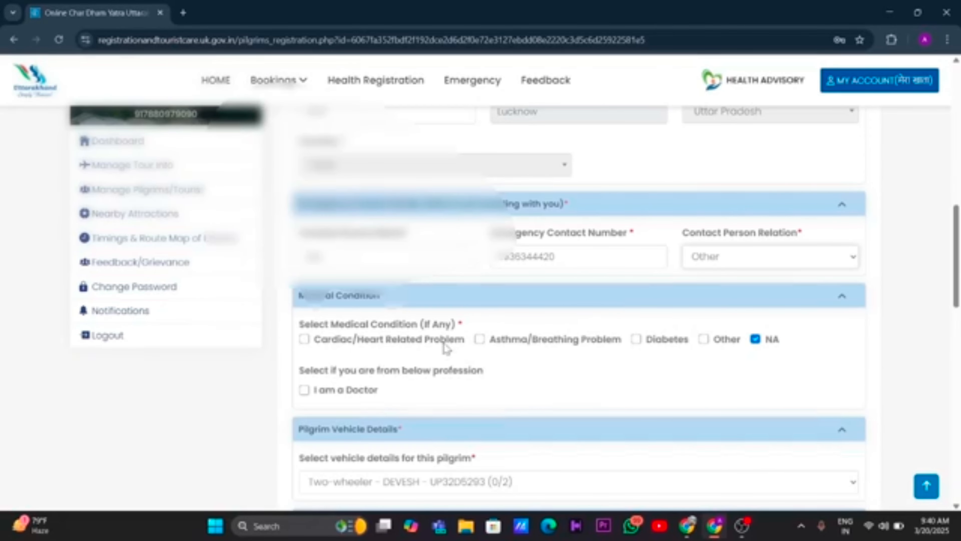
pyautogui.scroll(-5, 680, 373)
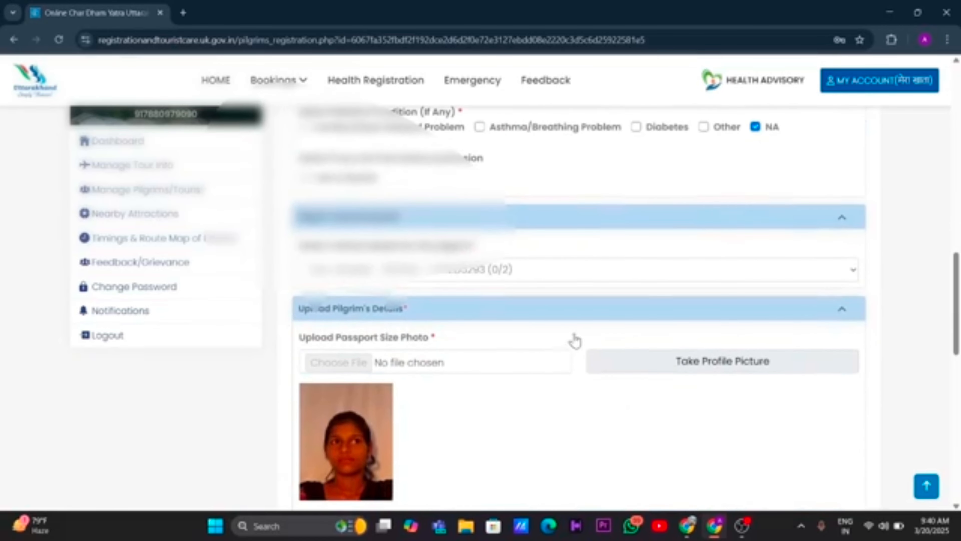
pyautogui.scroll(-6, 547, 365)
pyautogui.scroll(-3, 480, 258)
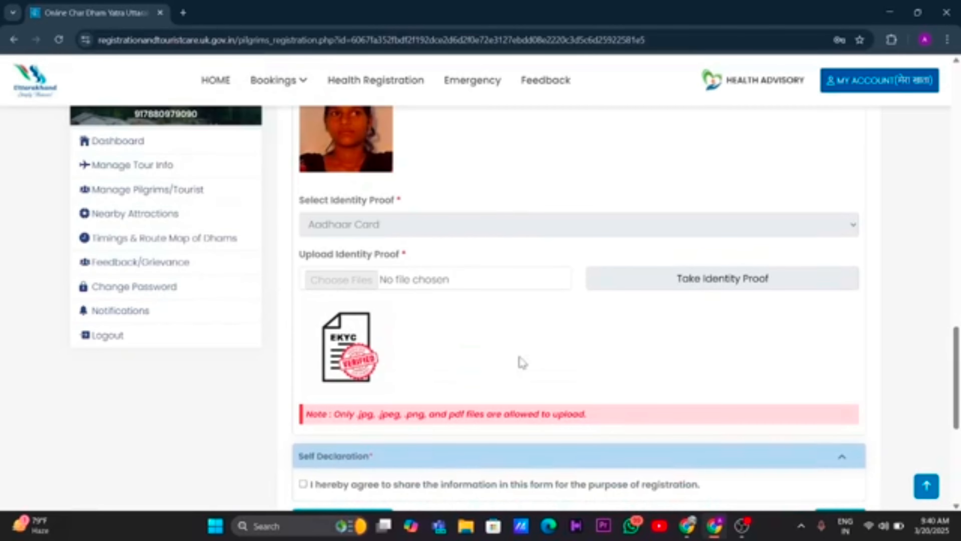
pyautogui.scroll(-7, 521, 363)
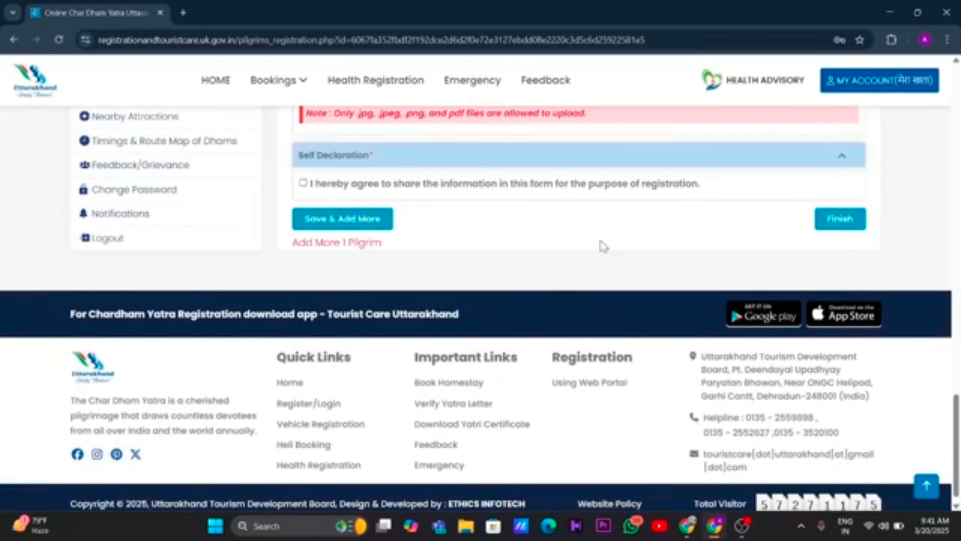
pyautogui.click(841, 222)
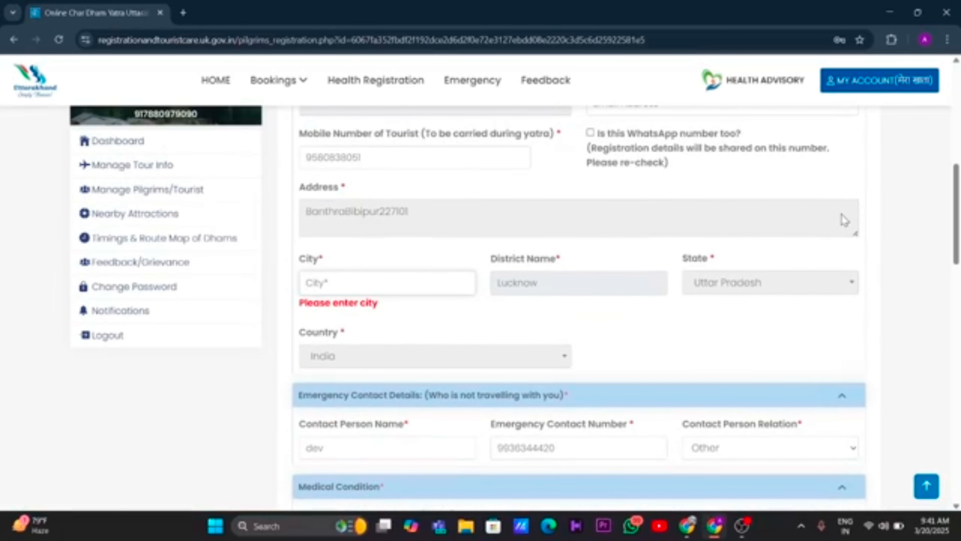
# Step: Fill in the pilgrim's missing City field
pyautogui.click(390, 287)
pyautogui.write('lucknow')
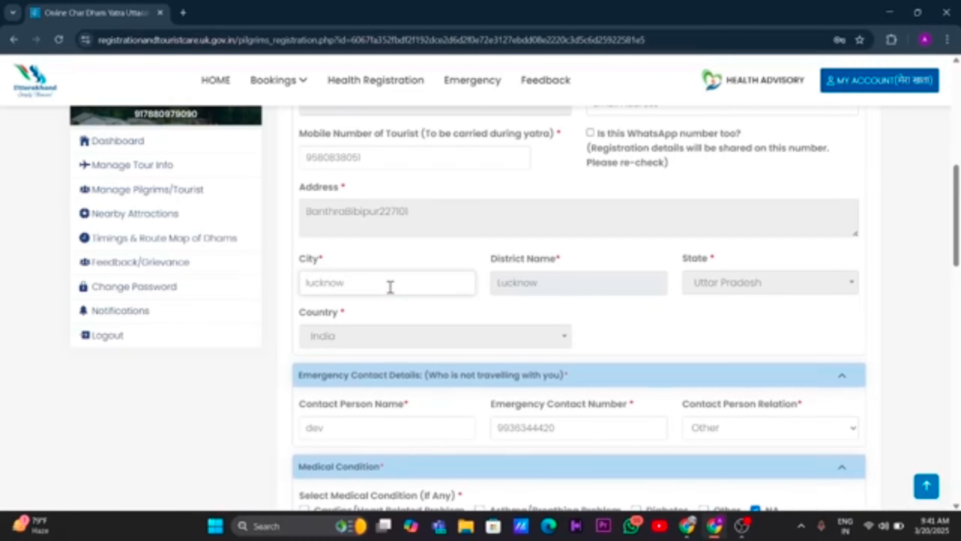
pyautogui.scroll(-15, 390, 287)
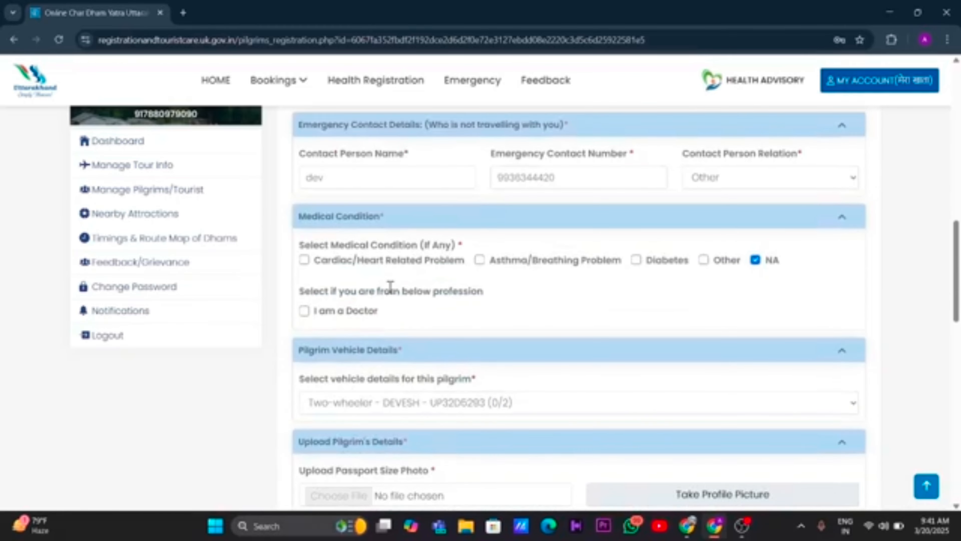
pyautogui.scroll(-5, 713, 409)
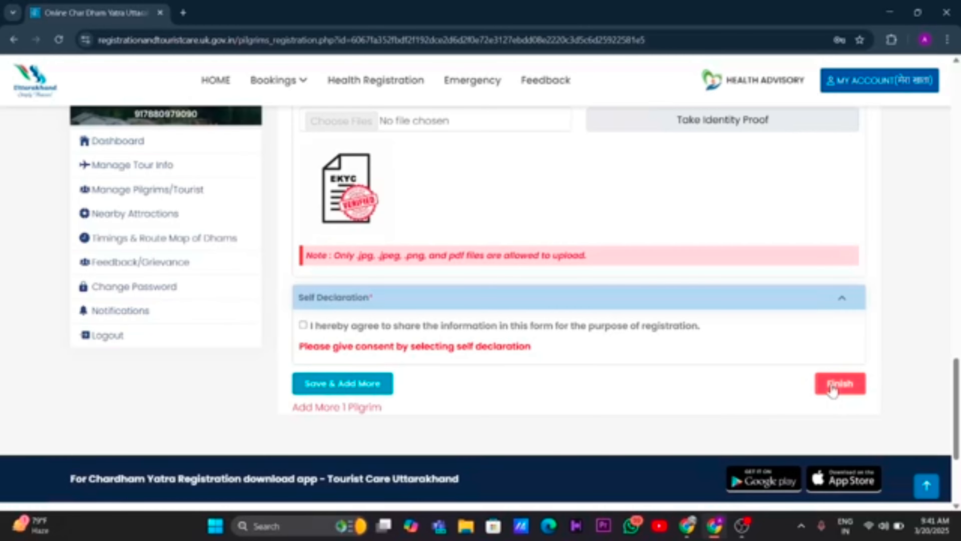
# Step: Tick the self-declaration consent, submit the registration and dismiss the Useful Information notice
pyautogui.click(303, 324)
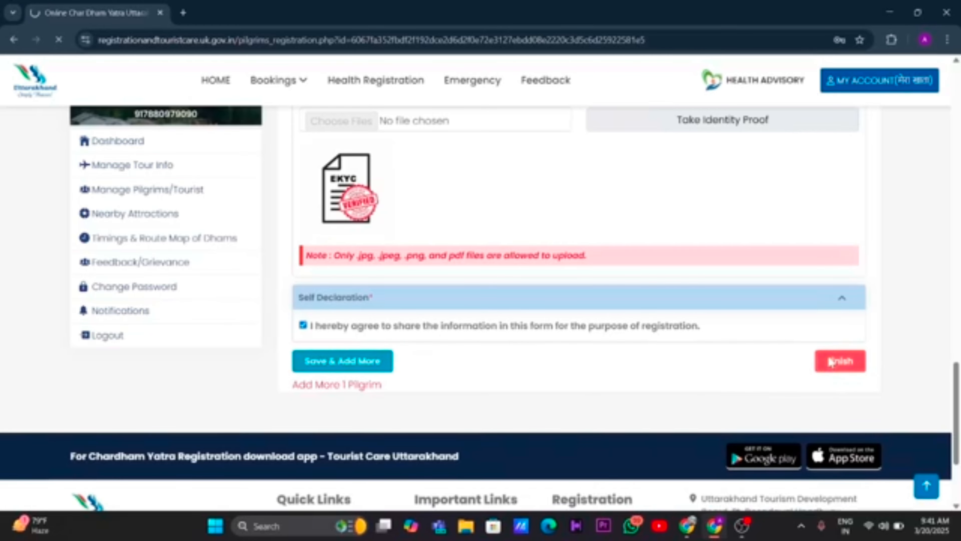
pyautogui.click(831, 359)
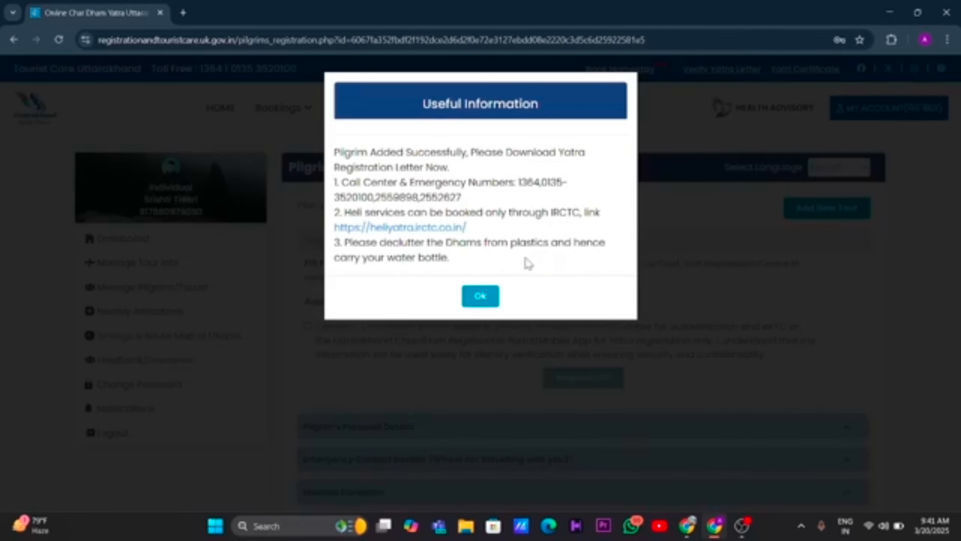
pyautogui.click(480, 296)
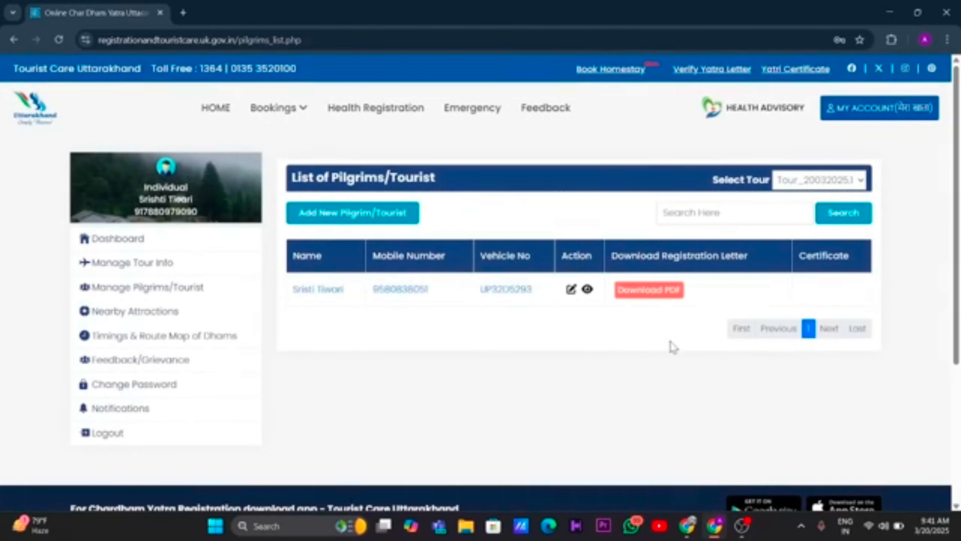
# Step: Download the Yatra Registration Letter PDF and open it from the browser's downloads
pyautogui.click(657, 299)
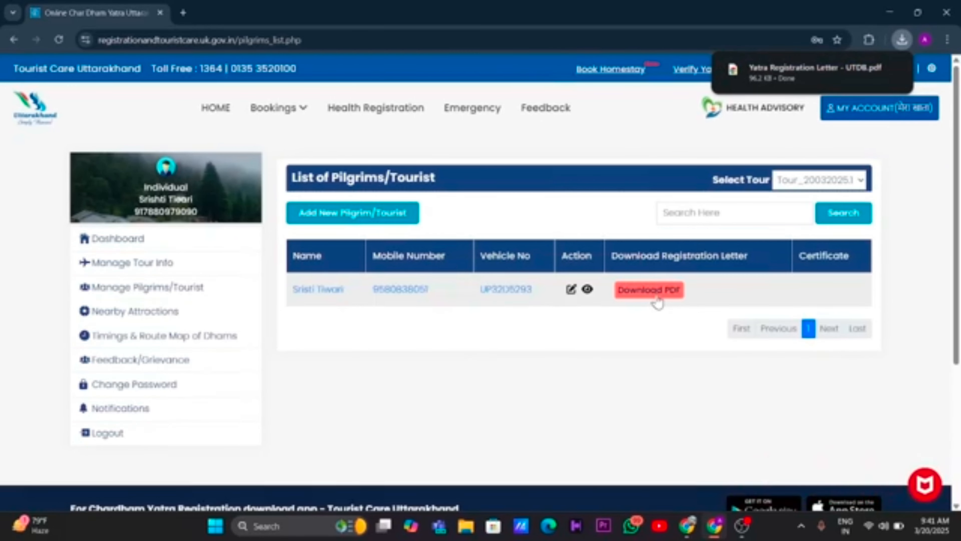
pyautogui.click(902, 40)
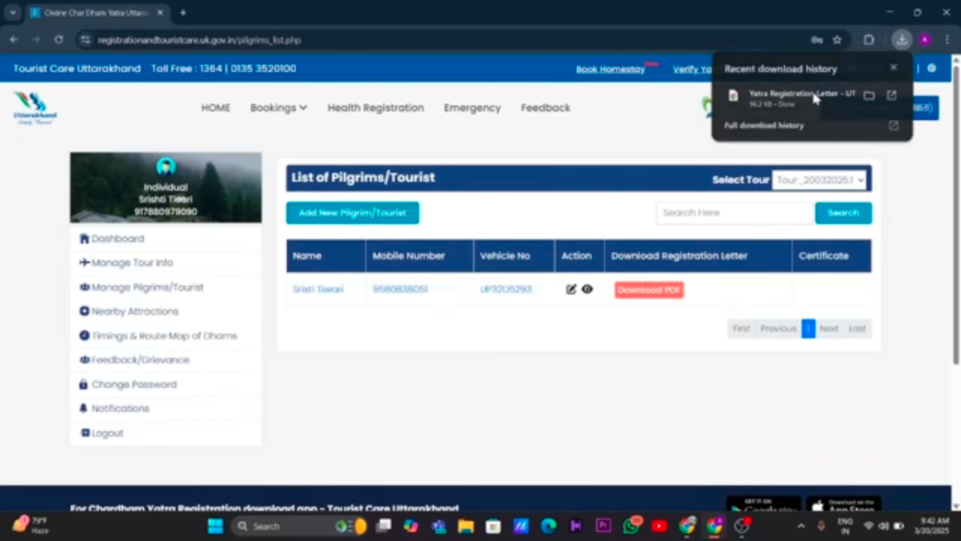
pyautogui.click(816, 99)
pyautogui.scroll(-5, 495, 303)
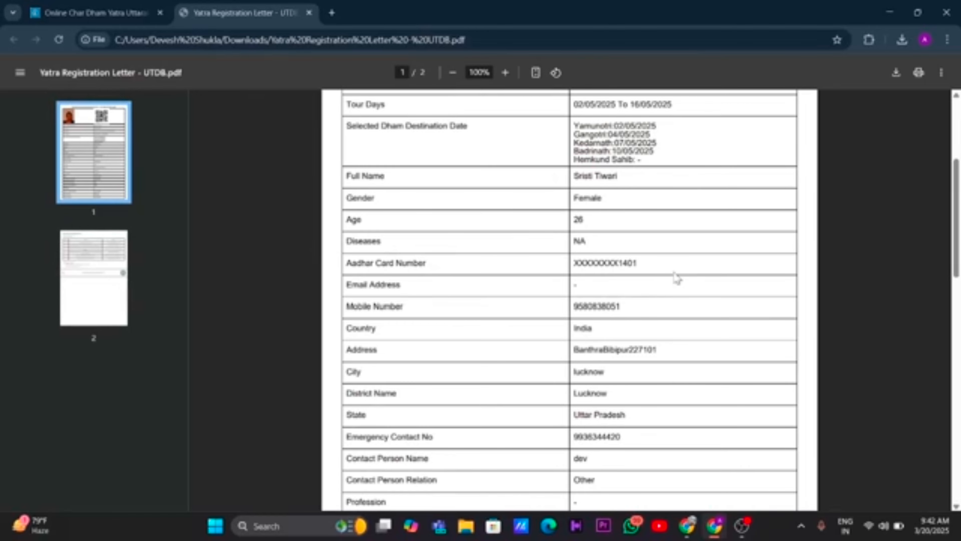
pyautogui.scroll(-10, 677, 279)
pyautogui.scroll(-3, 677, 278)
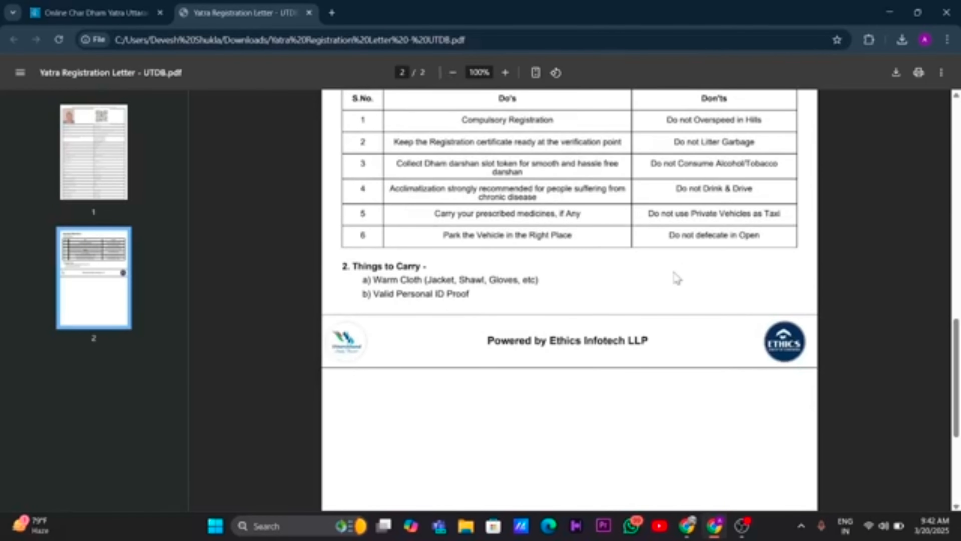
pyautogui.scroll(15, 677, 278)
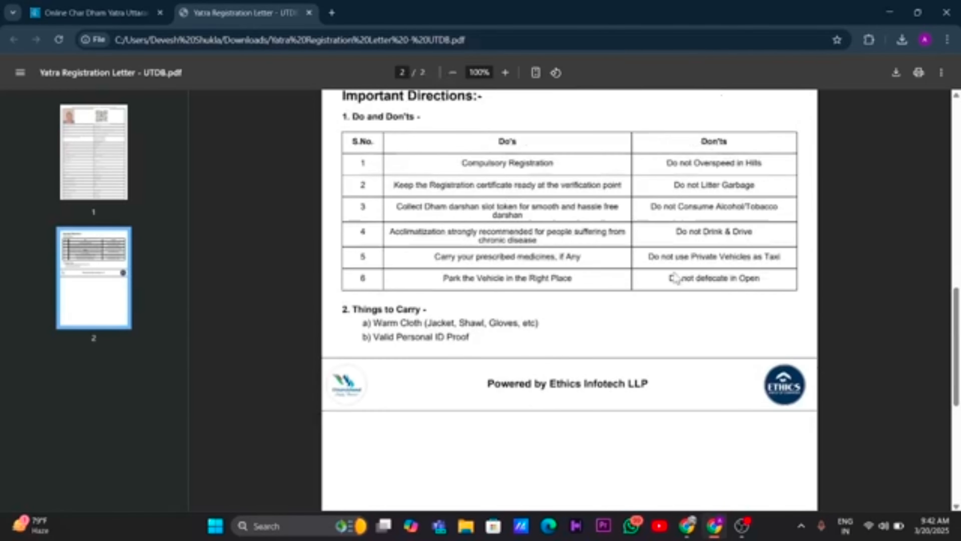
pyautogui.scroll(-12, 676, 278)
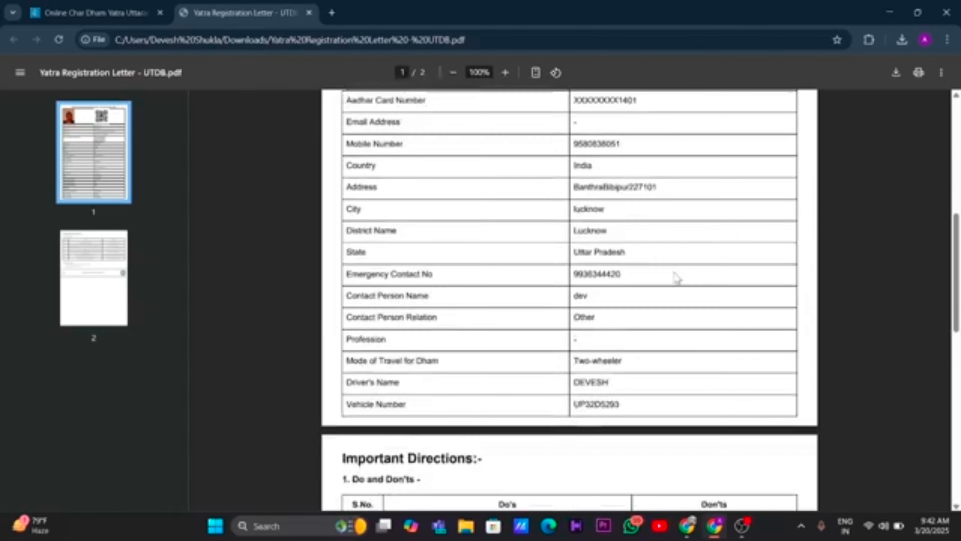